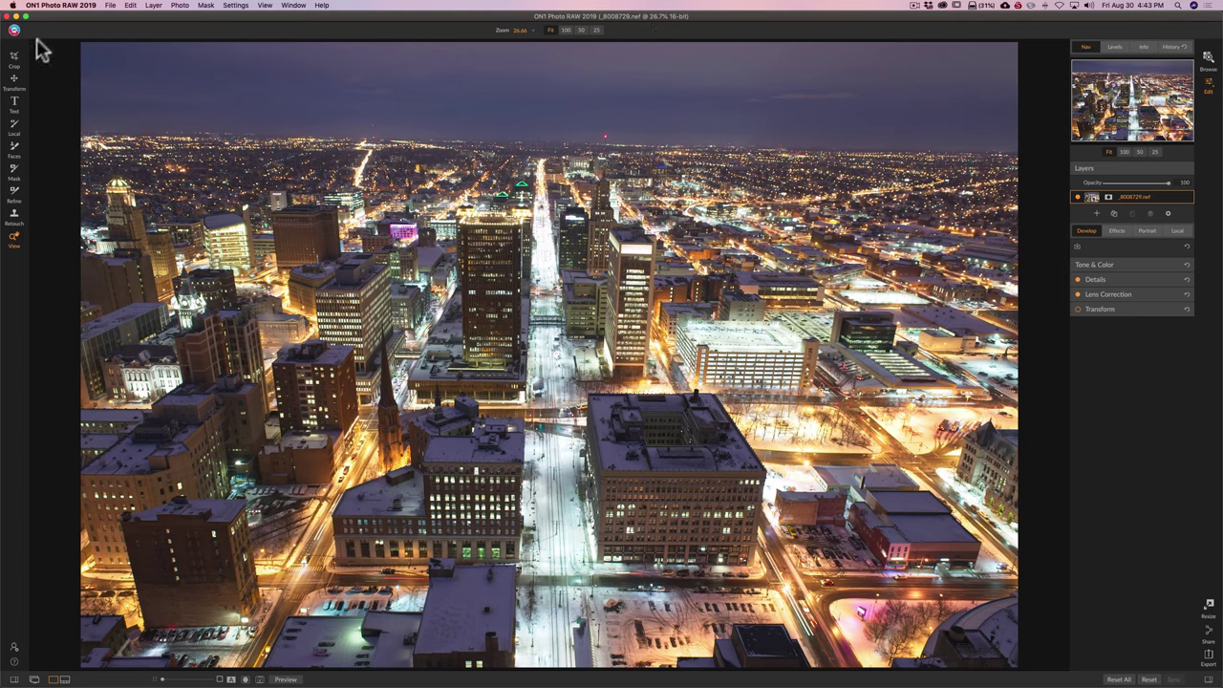
Rotate the night city photo slightly to level it and apply the straightening crop.
left_click(14, 63)
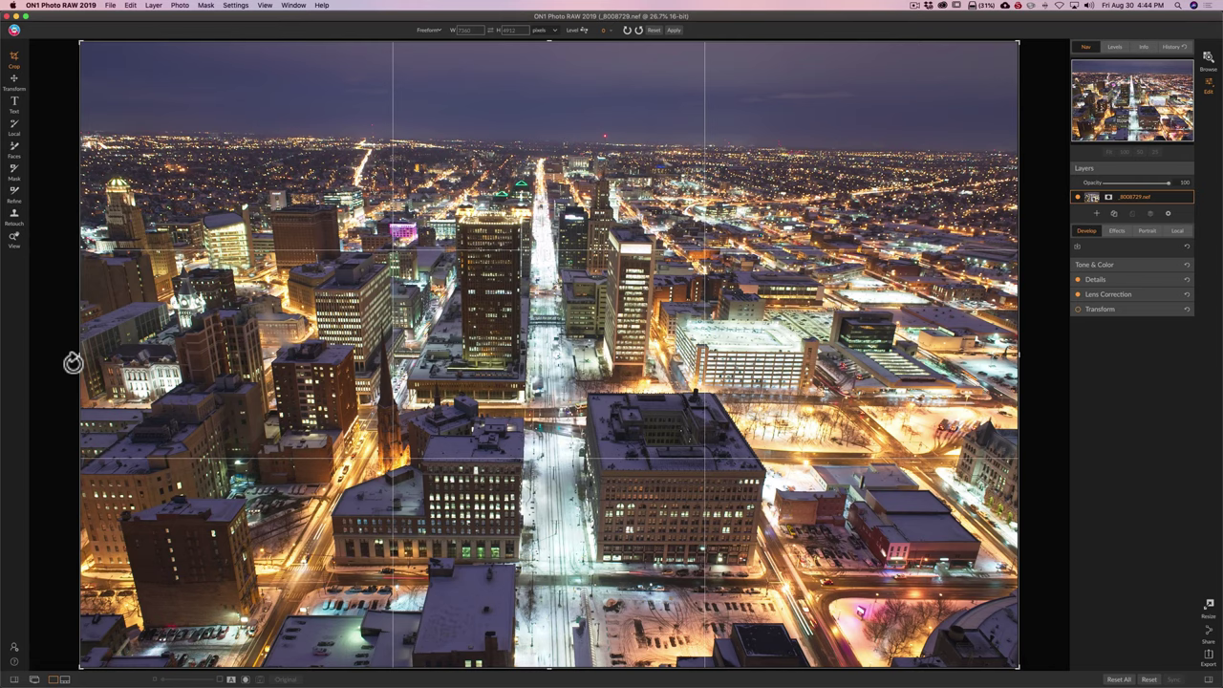
left_click_drag(72, 362, 72, 362)
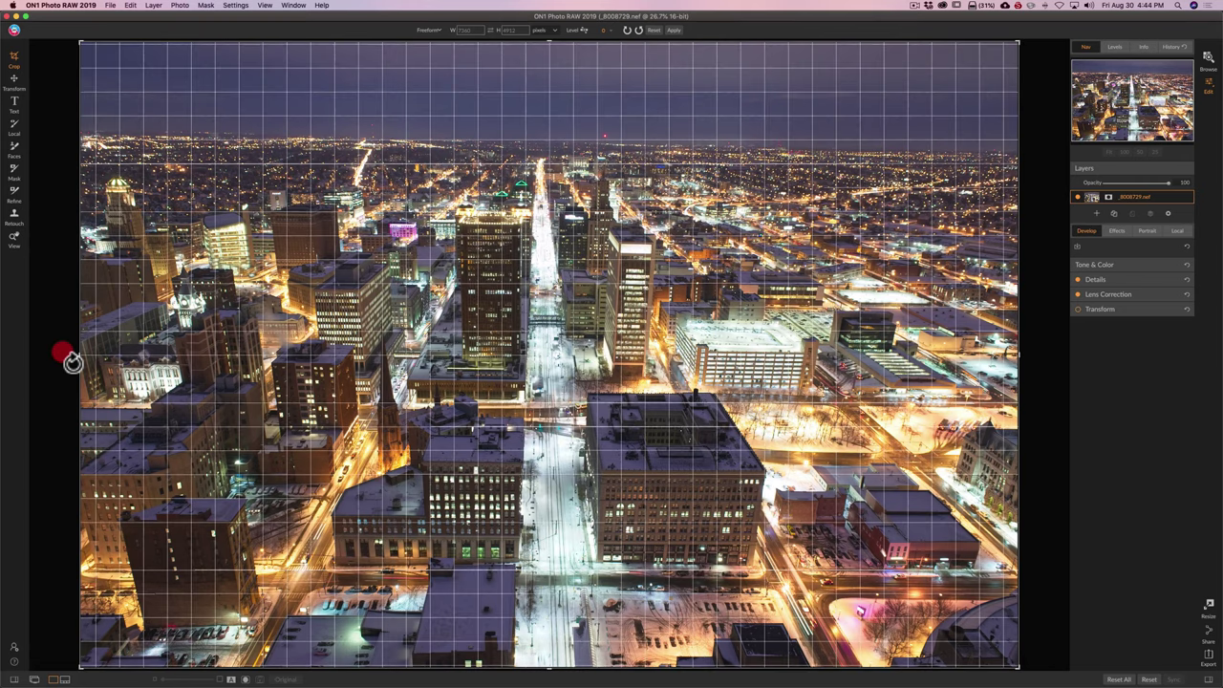
left_click_drag(73, 362, 72, 370)
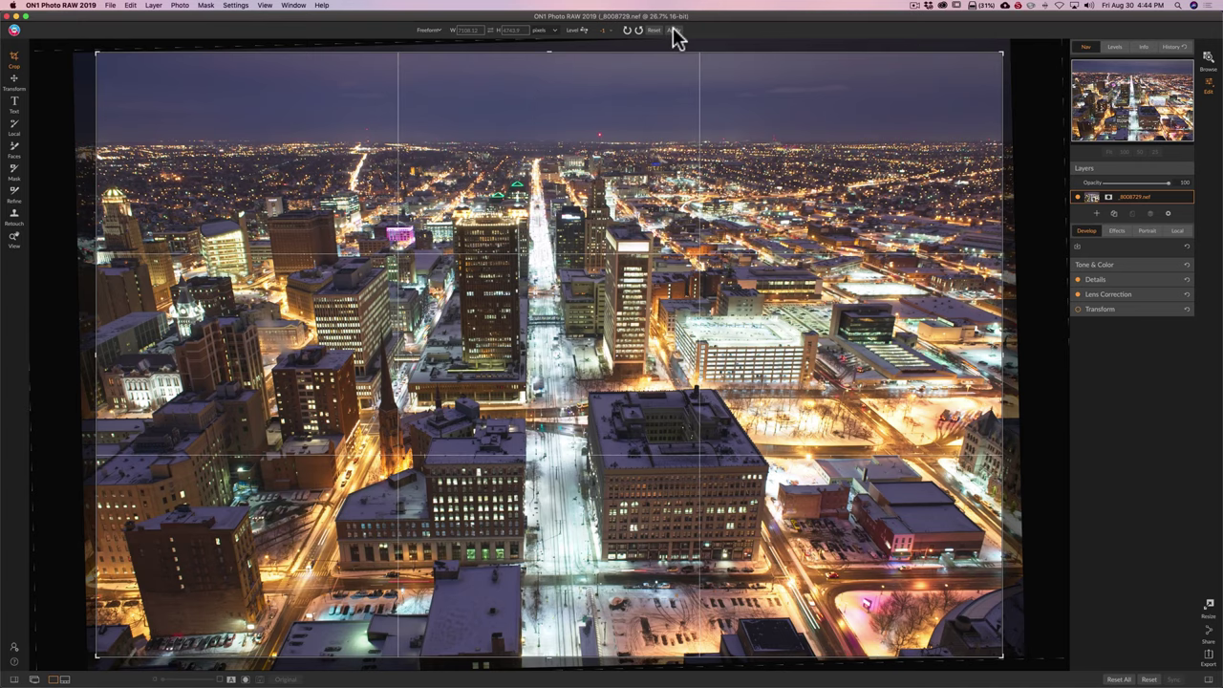
left_click(673, 31)
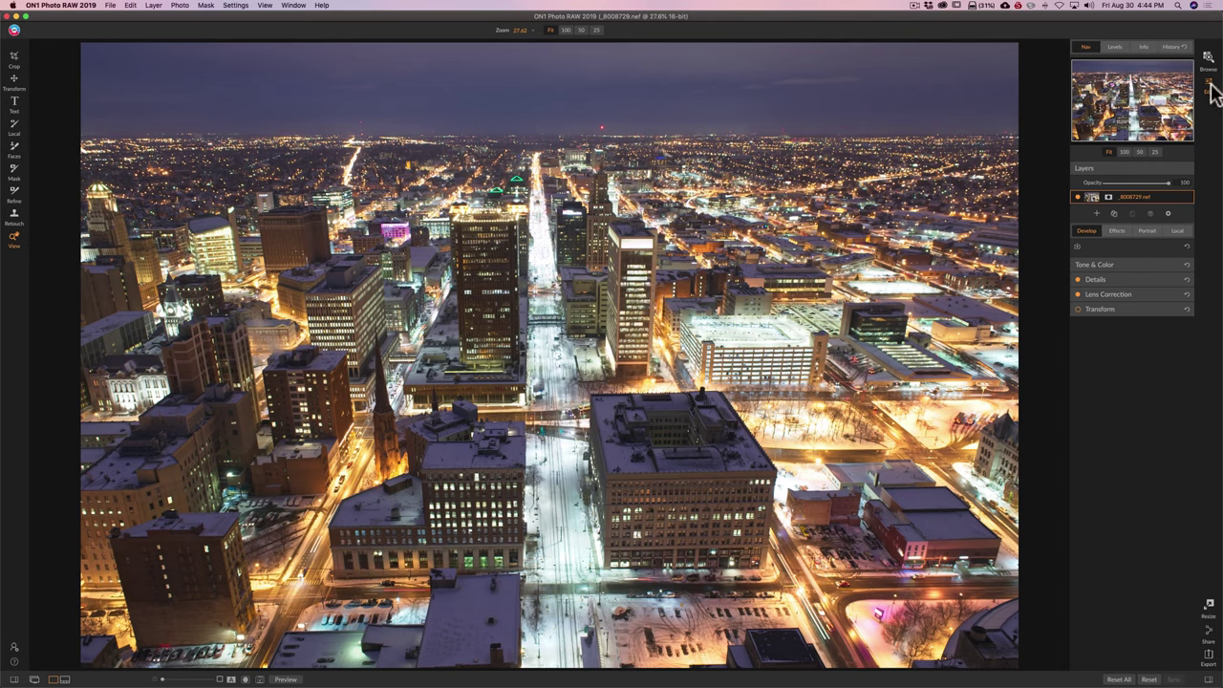
Drop Highlights to -91 and raise Contrast to 26, with Shadows and Midtones reset to 0.
left_click(1126, 272)
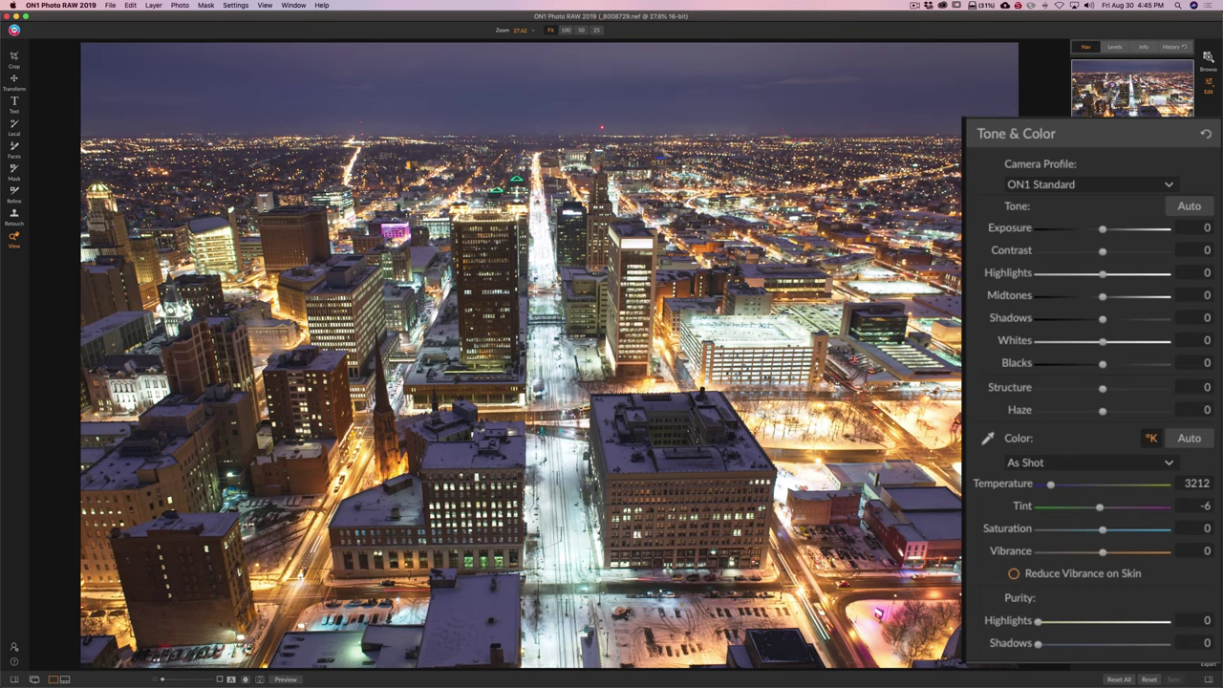
left_click_drag(1102, 275, 1043, 283)
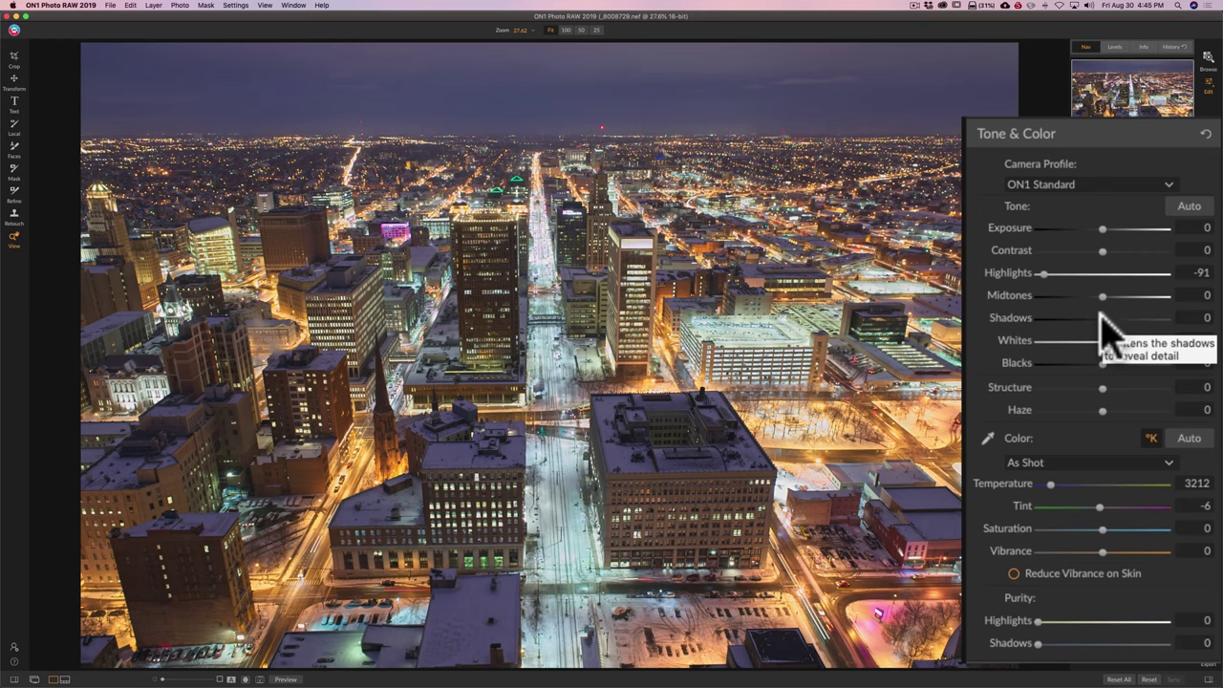
mouse_move(1101, 316)
left_mouse_down()
mouse_move(1120, 318)
mouse_move(1086, 319)
mouse_move(1103, 318)
left_mouse_up()
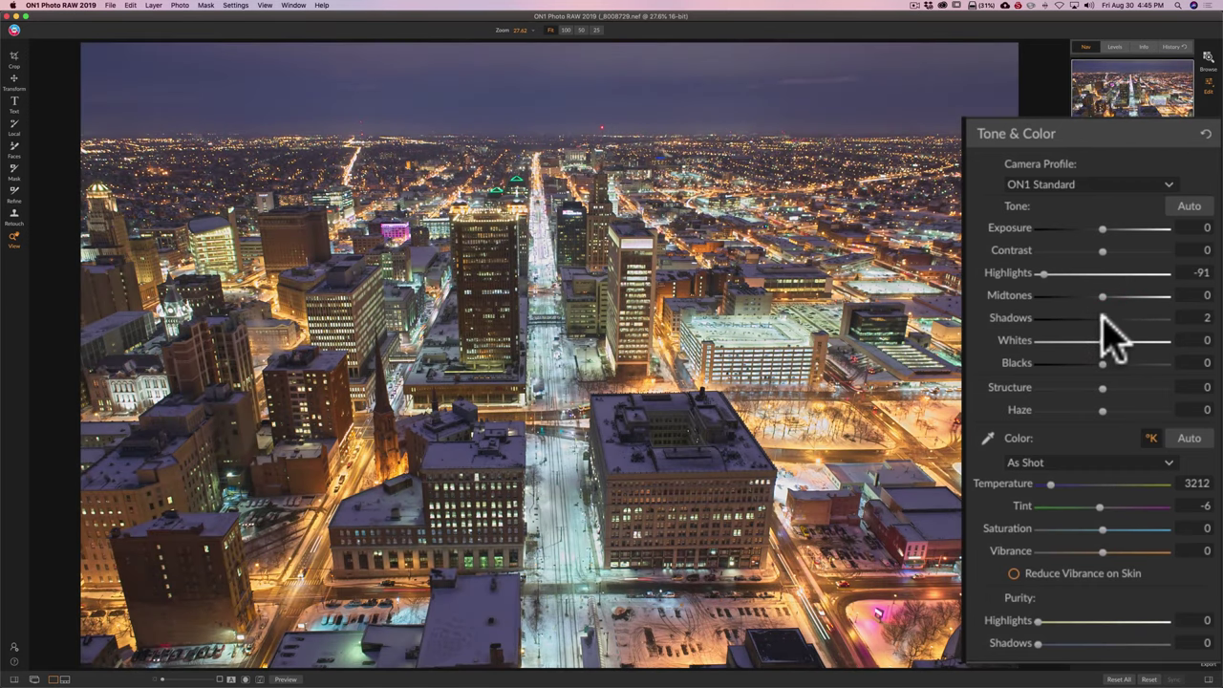
double_click(1018, 319)
mouse_move(1099, 292)
left_mouse_down()
mouse_move(1084, 296)
mouse_move(1100, 297)
left_mouse_up()
double_click(1016, 295)
left_click_drag(1101, 252, 1117, 256)
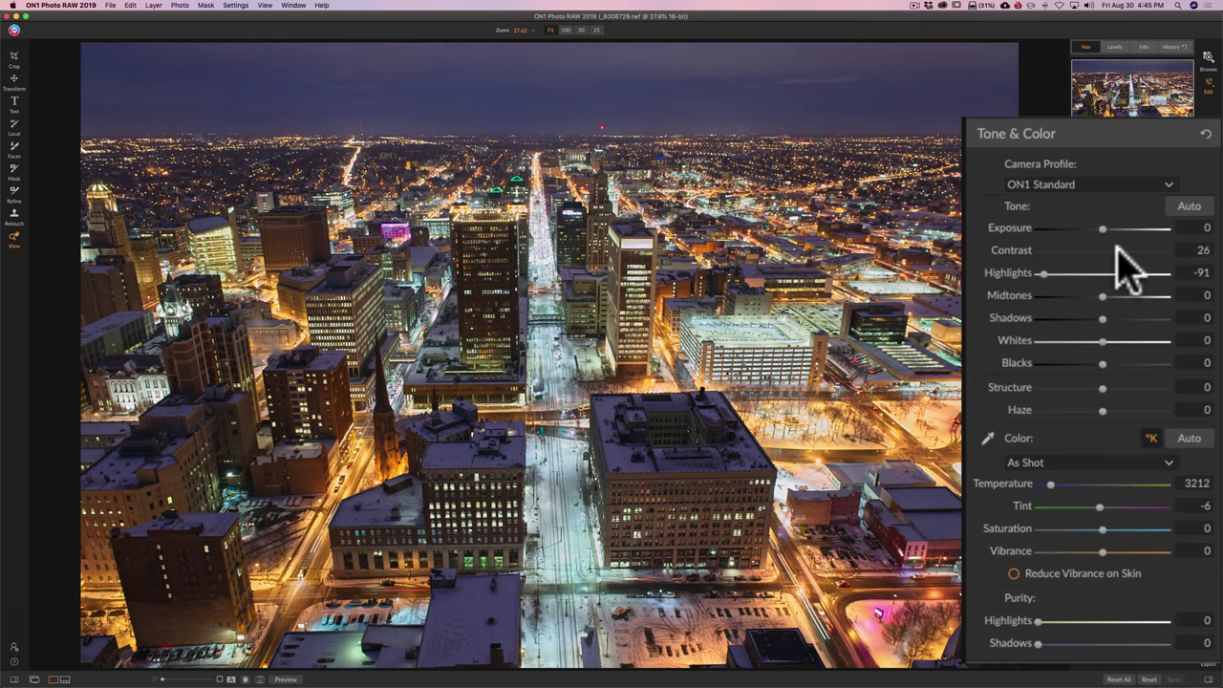
left_click_drag(1117, 256, 1118, 256)
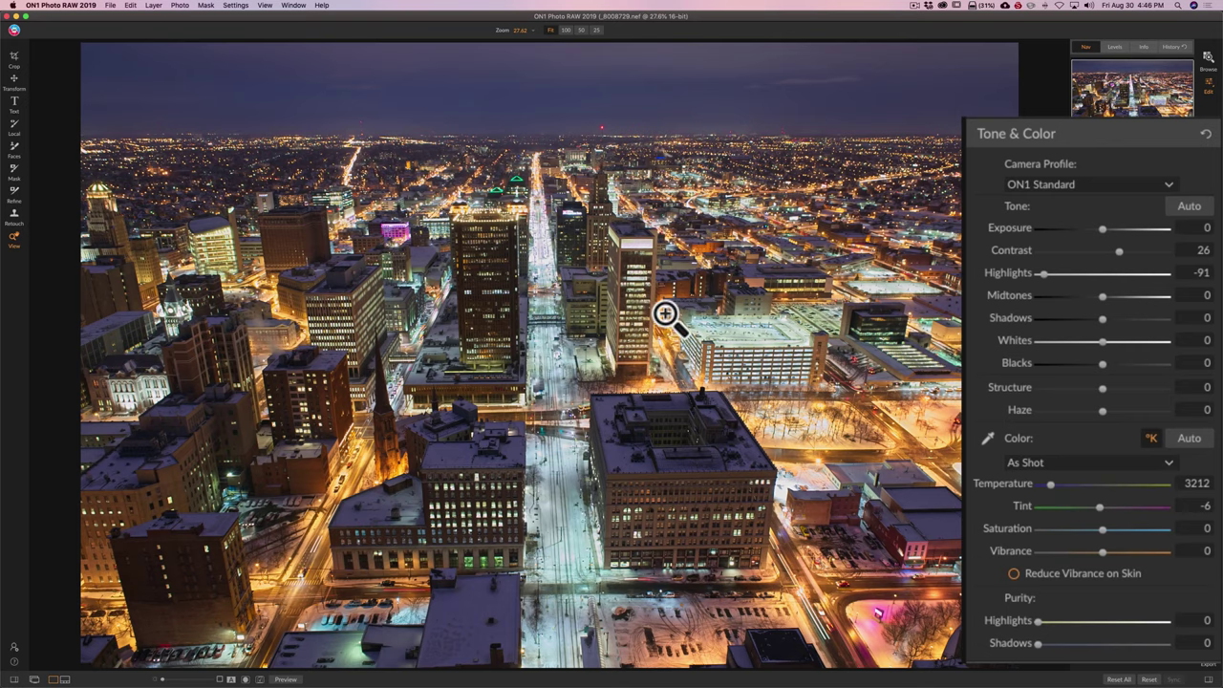
Compare the current edit against the unedited original.
key("super+p")
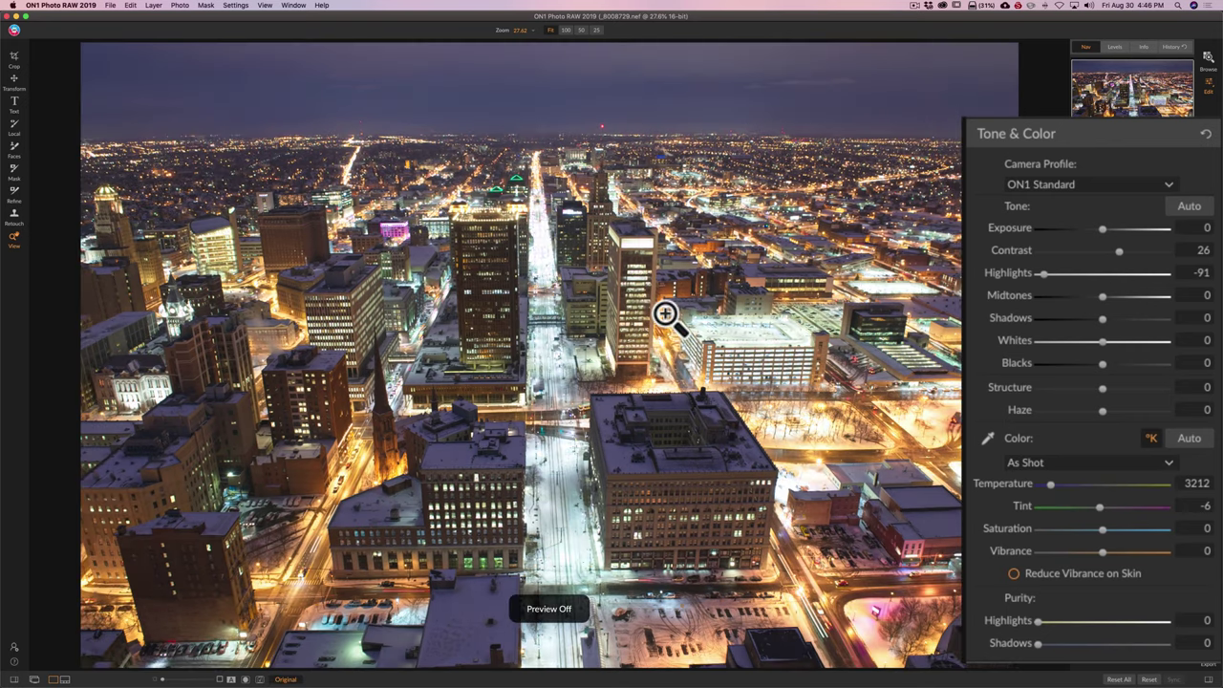
key("super+p")
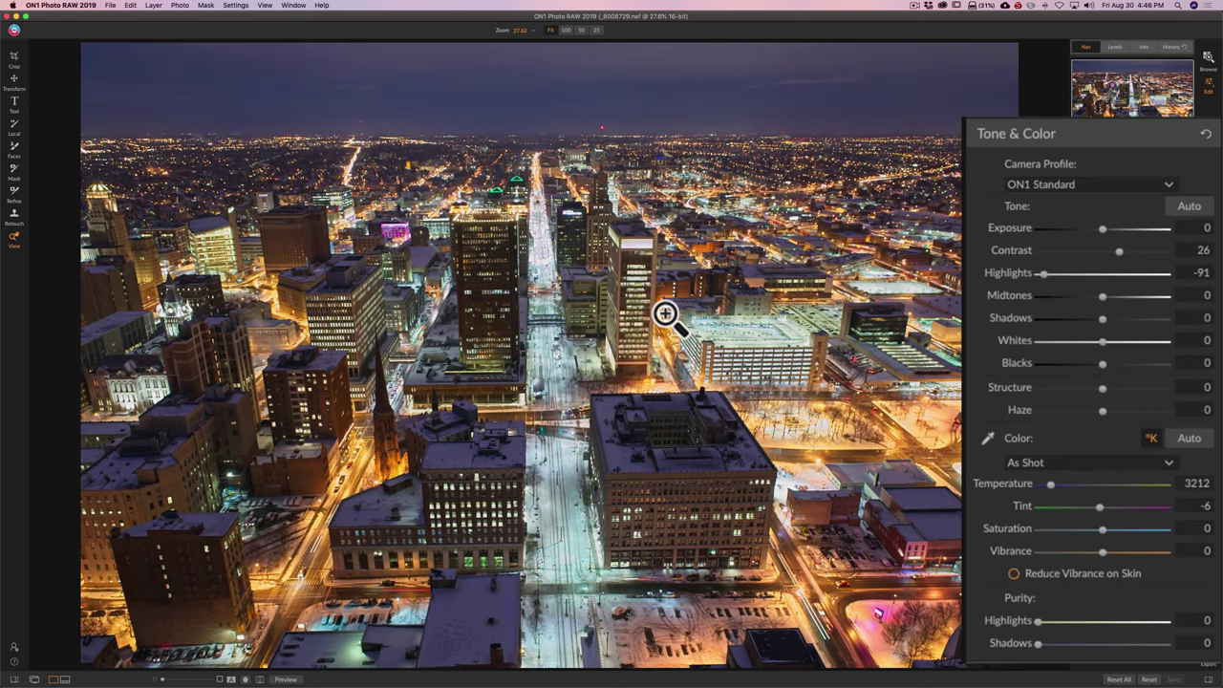
key("super+p")
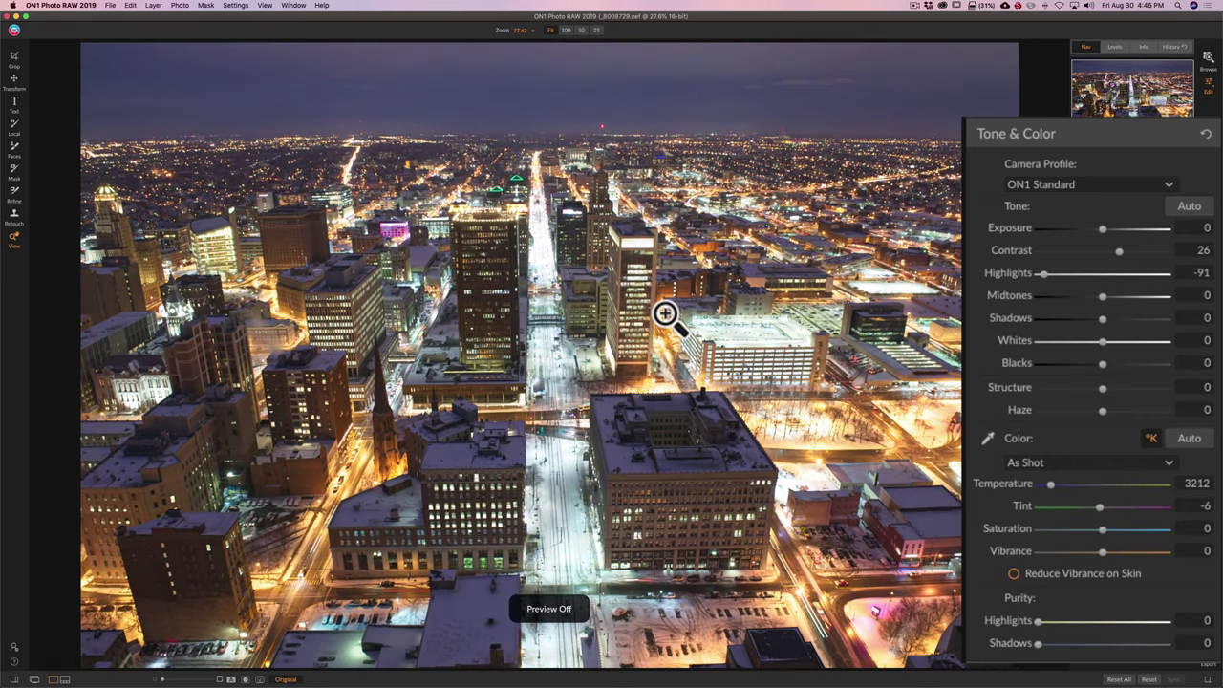
key("super+p")
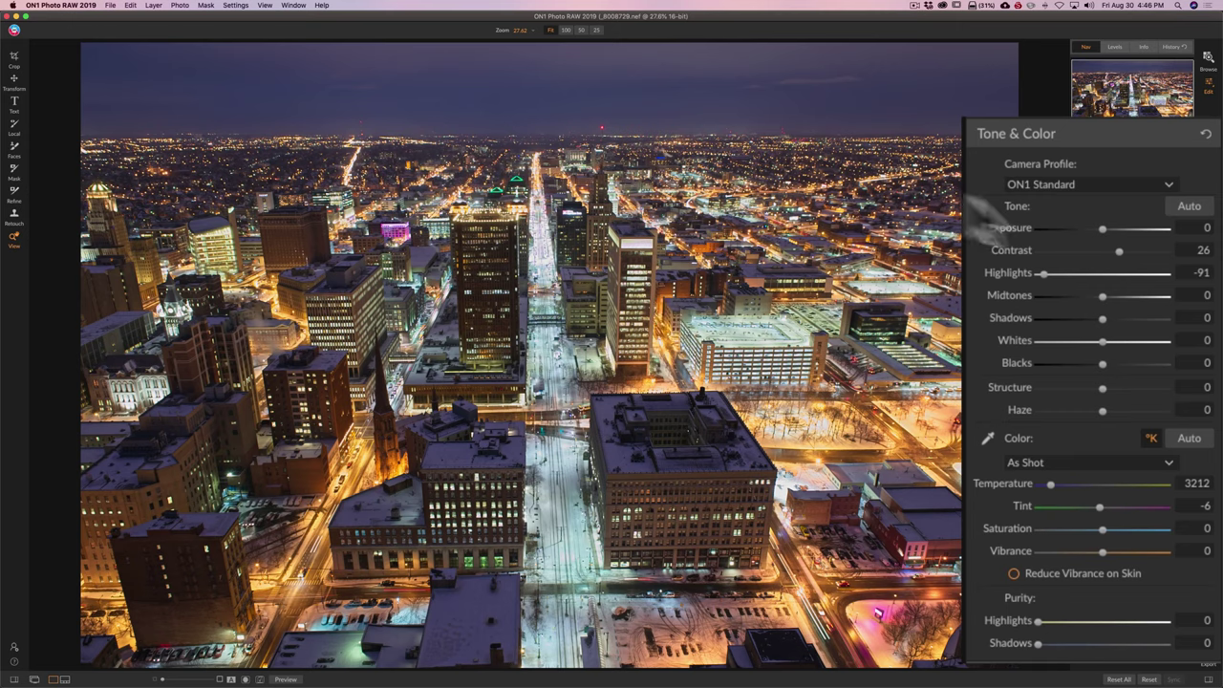
Set Whites to 4 and Blacks to -28, then check the result against the original.
left_click(1106, 351)
mouse_move(1105, 348)
left_mouse_down()
mouse_move(1158, 348)
mouse_move(1104, 344)
left_mouse_up()
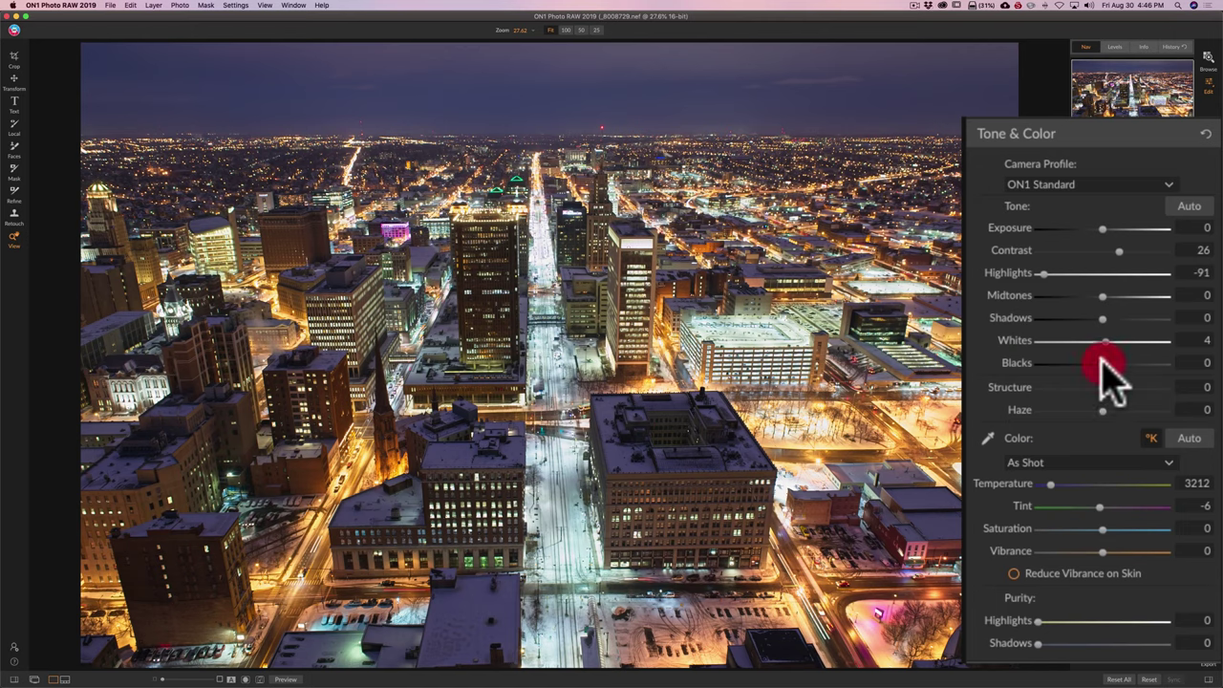
mouse_move(1103, 363)
left_mouse_down()
mouse_move(1048, 363)
mouse_move(1083, 364)
left_mouse_up()
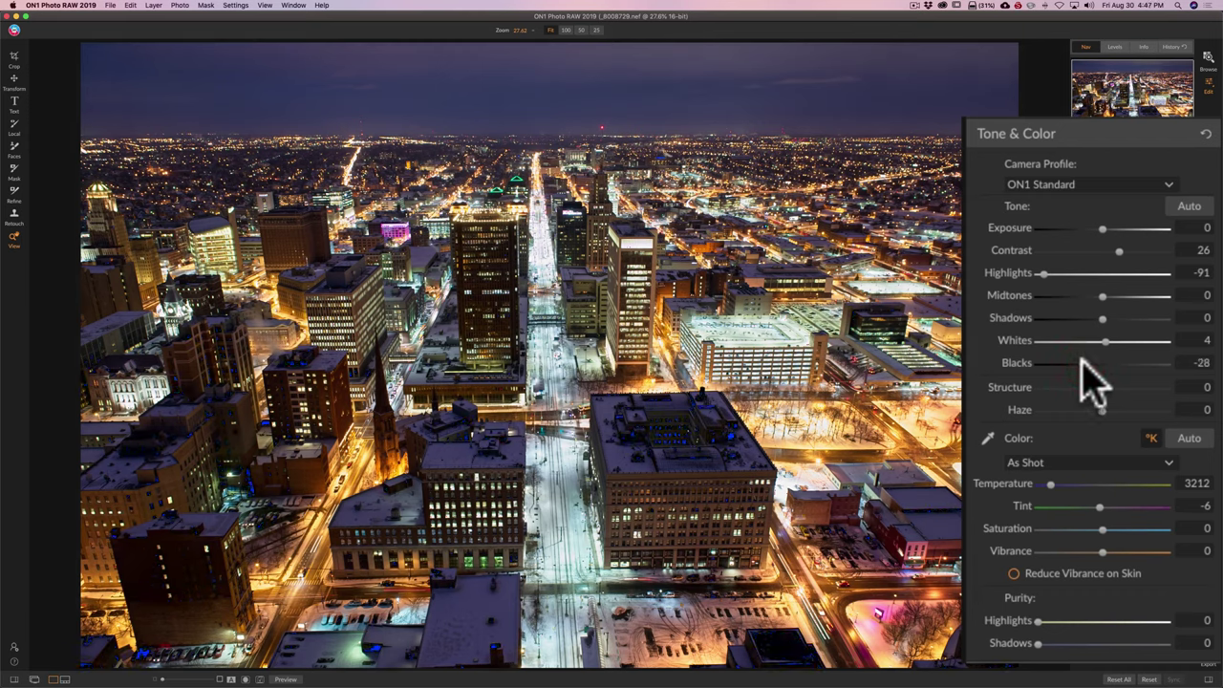
left_click(1082, 362)
key("backslash")
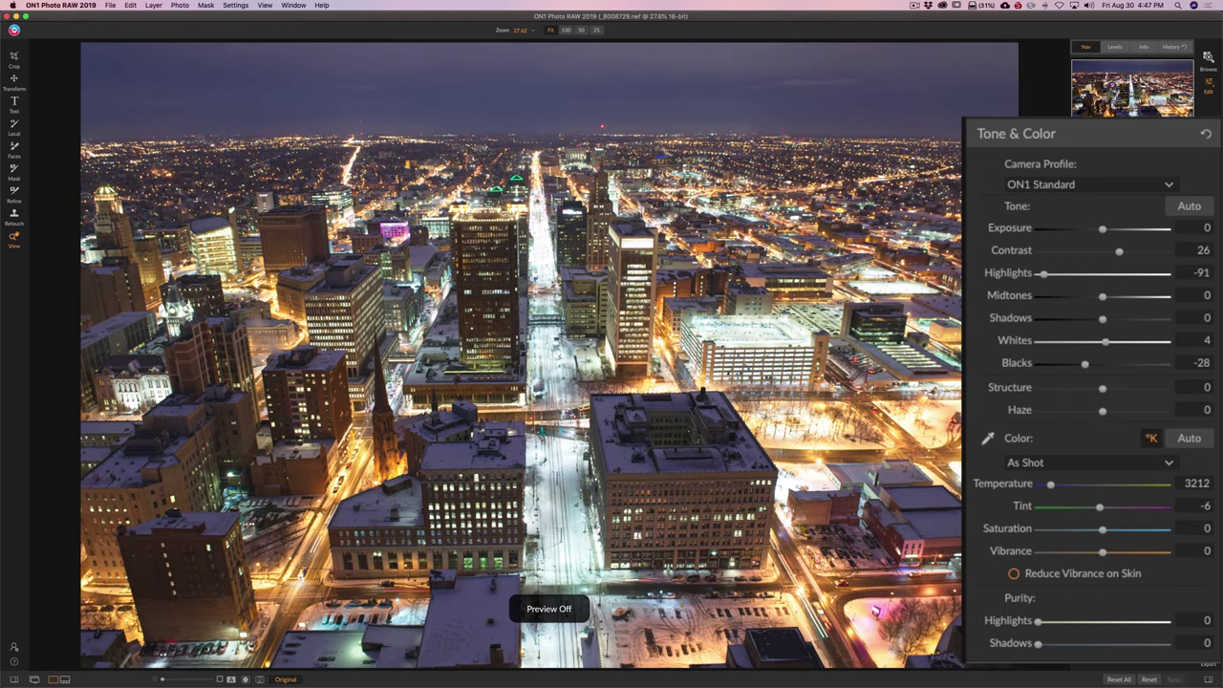
key("backslash")
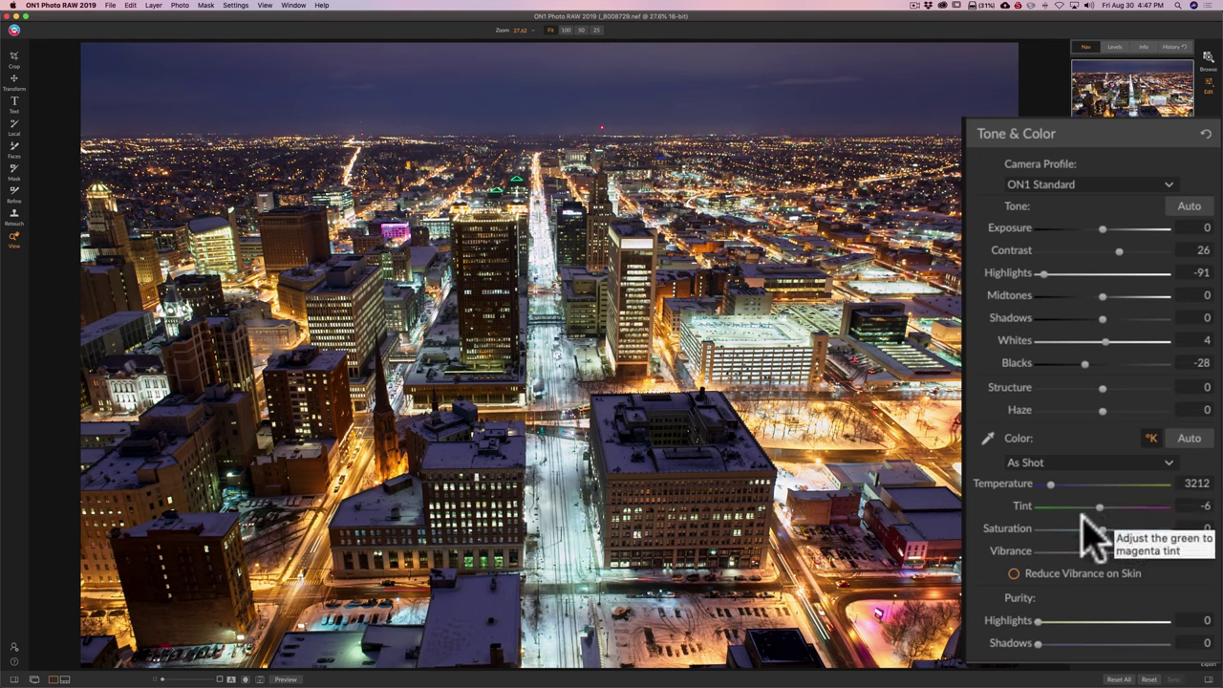
Set a custom white balance with Temperature about 3142 and Tint -20.
mouse_move(1049, 480)
left_mouse_down()
mouse_move(1068, 482)
mouse_move(1040, 482)
left_mouse_up()
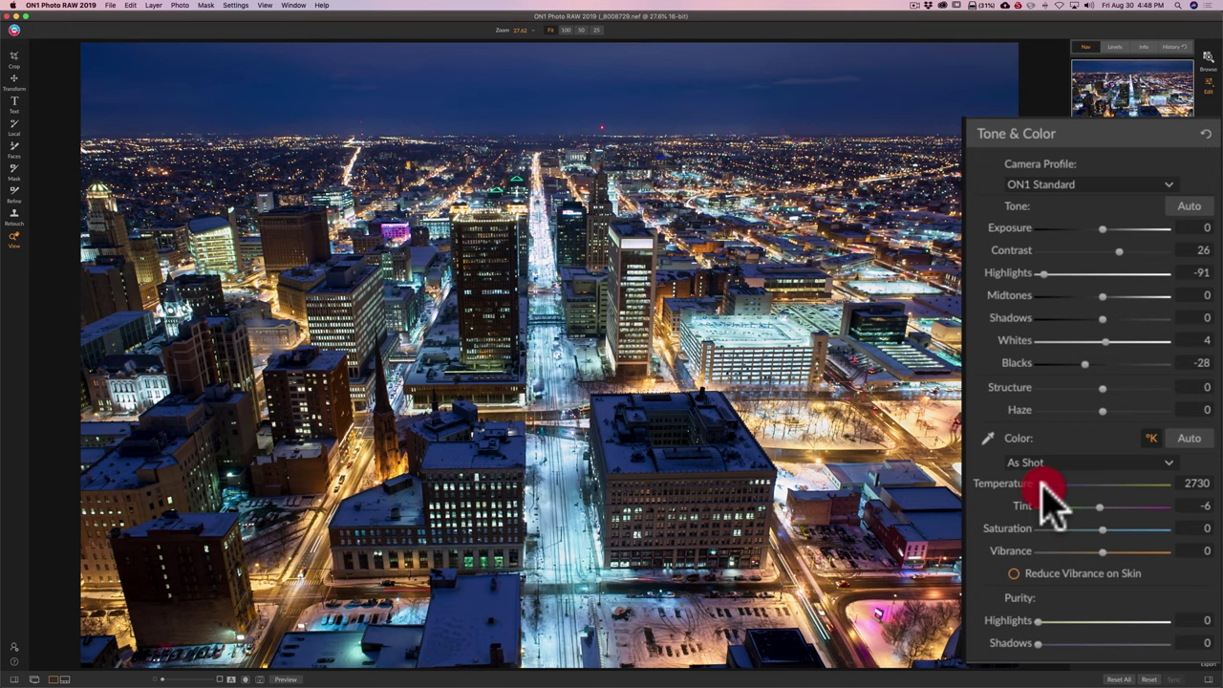
left_click_drag(1041, 482, 1041, 481)
left_click_drag(1099, 509, 1092, 506)
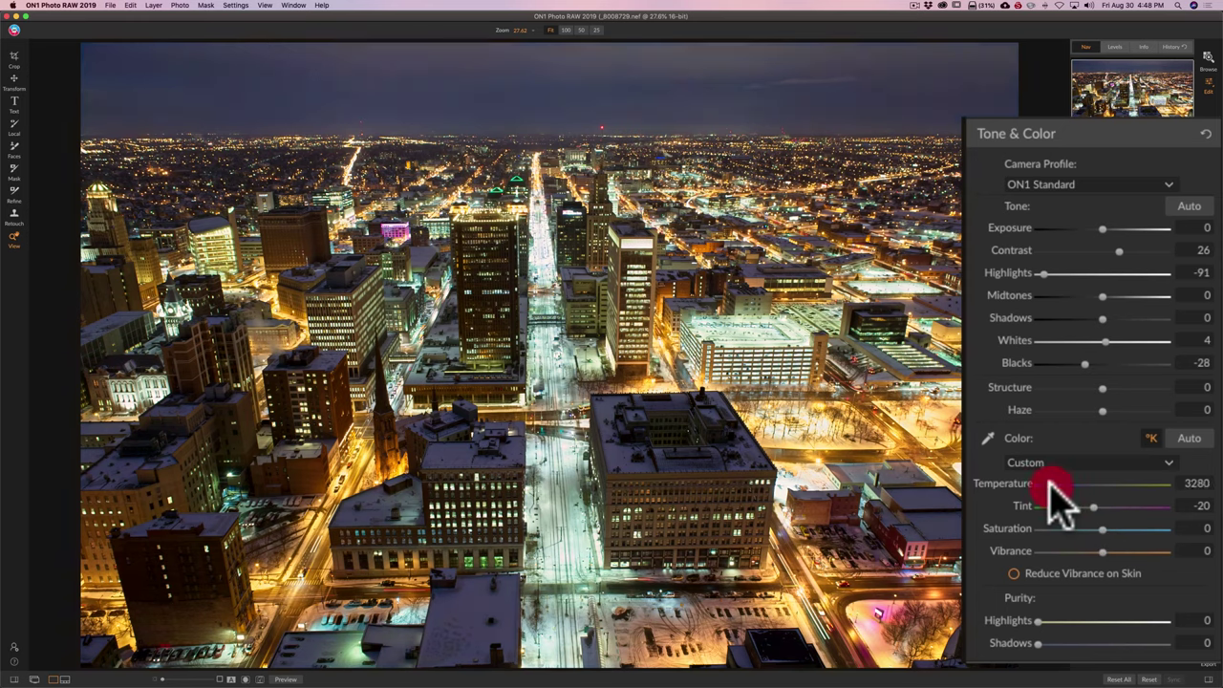
mouse_move(1049, 483)
left_mouse_down()
mouse_move(1050, 496)
mouse_move(1049, 484)
left_mouse_up()
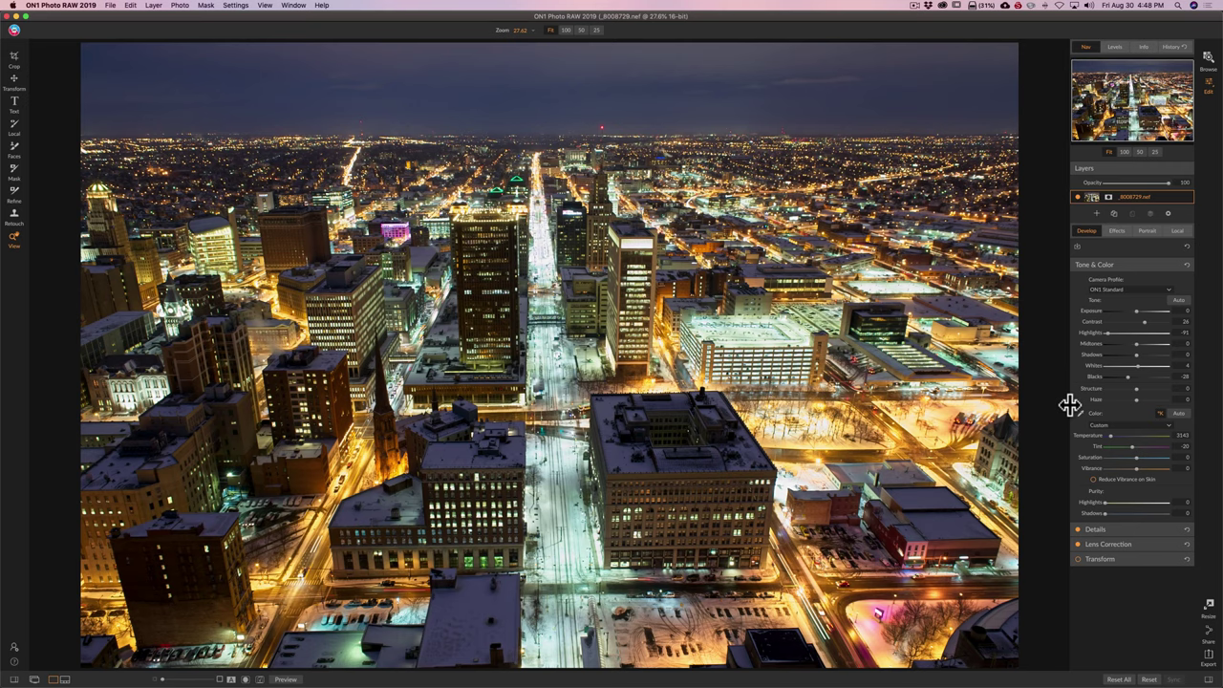
Nudge Temperature to 3060 and test Purity Highlights, leaving it at 0.
left_click_drag(1069, 405, 1013, 407)
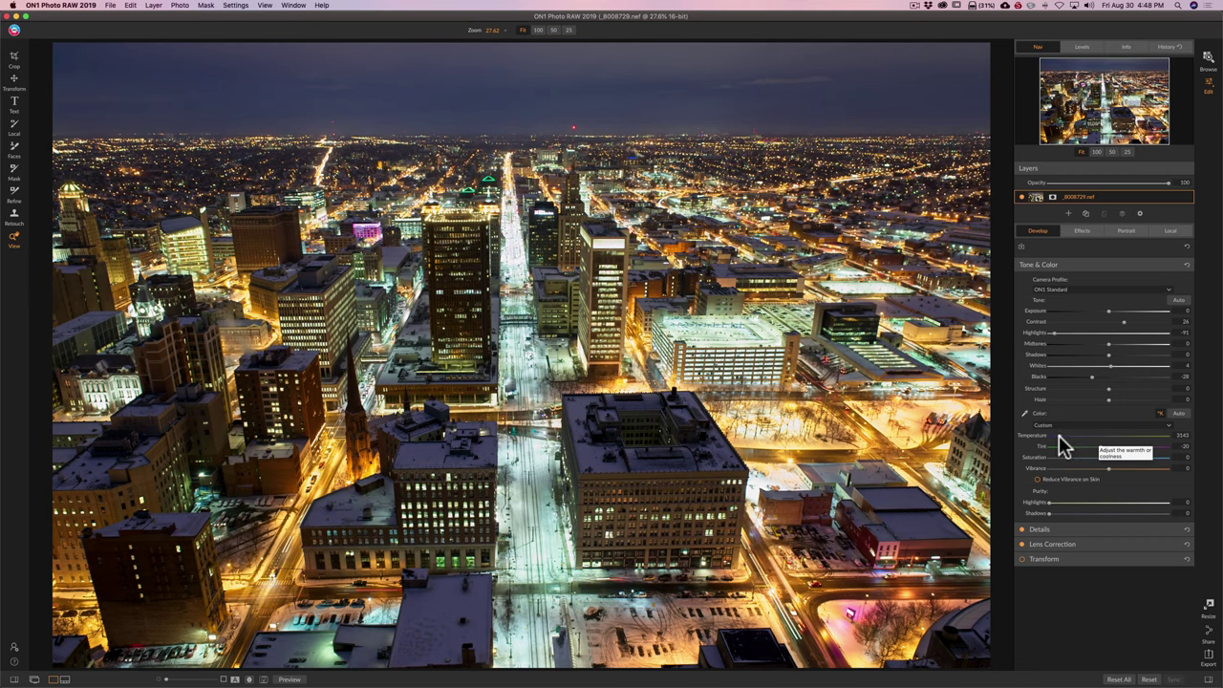
left_click_drag(1059, 441, 1059, 437)
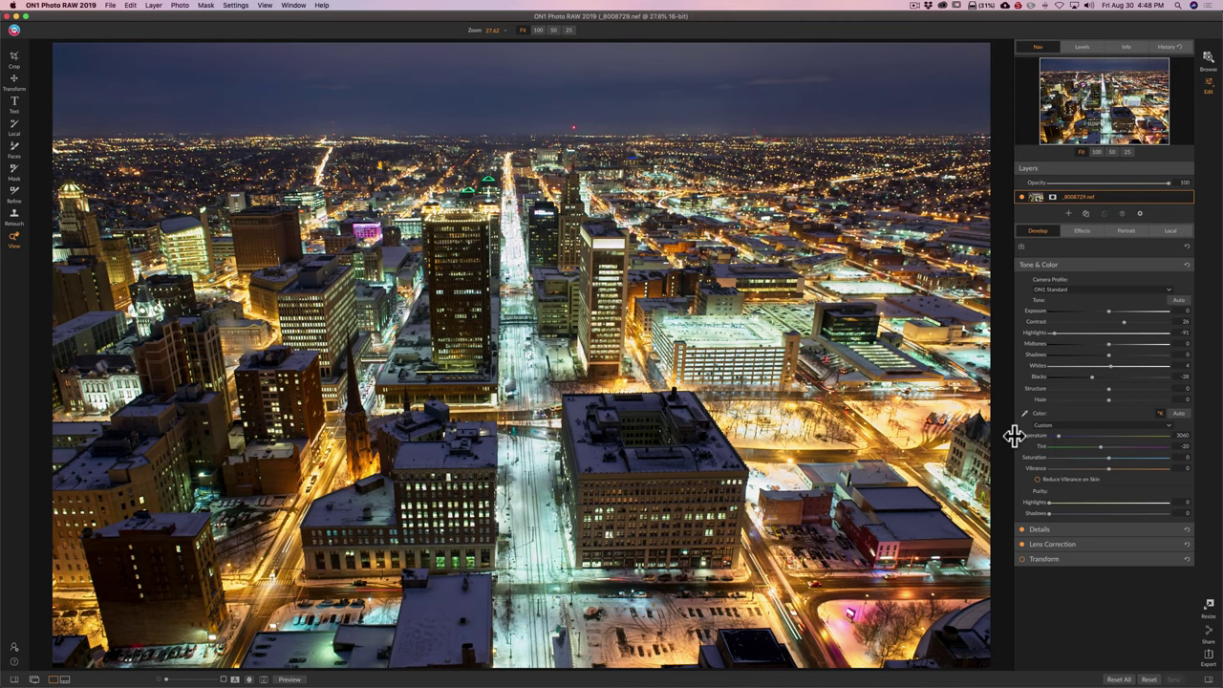
left_click_drag(1013, 436, 1050, 435)
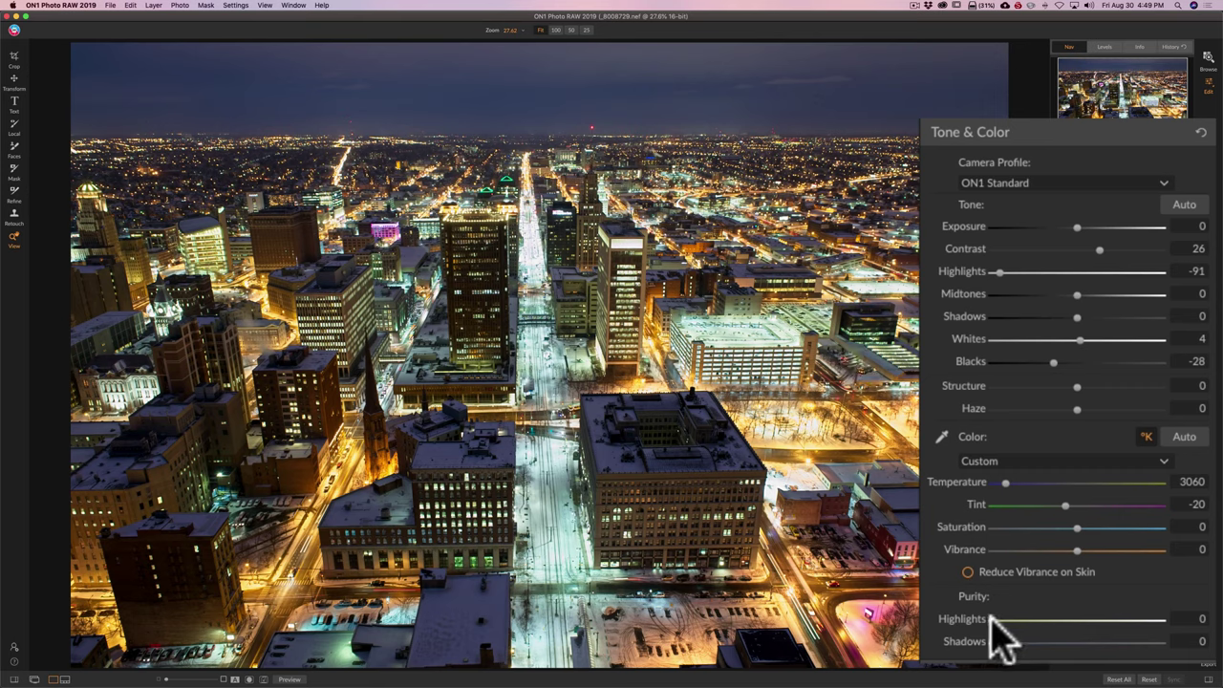
left_click_drag(993, 620, 1056, 620)
left_click_drag(1053, 621, 1136, 626)
left_click_drag(1051, 621, 993, 621)
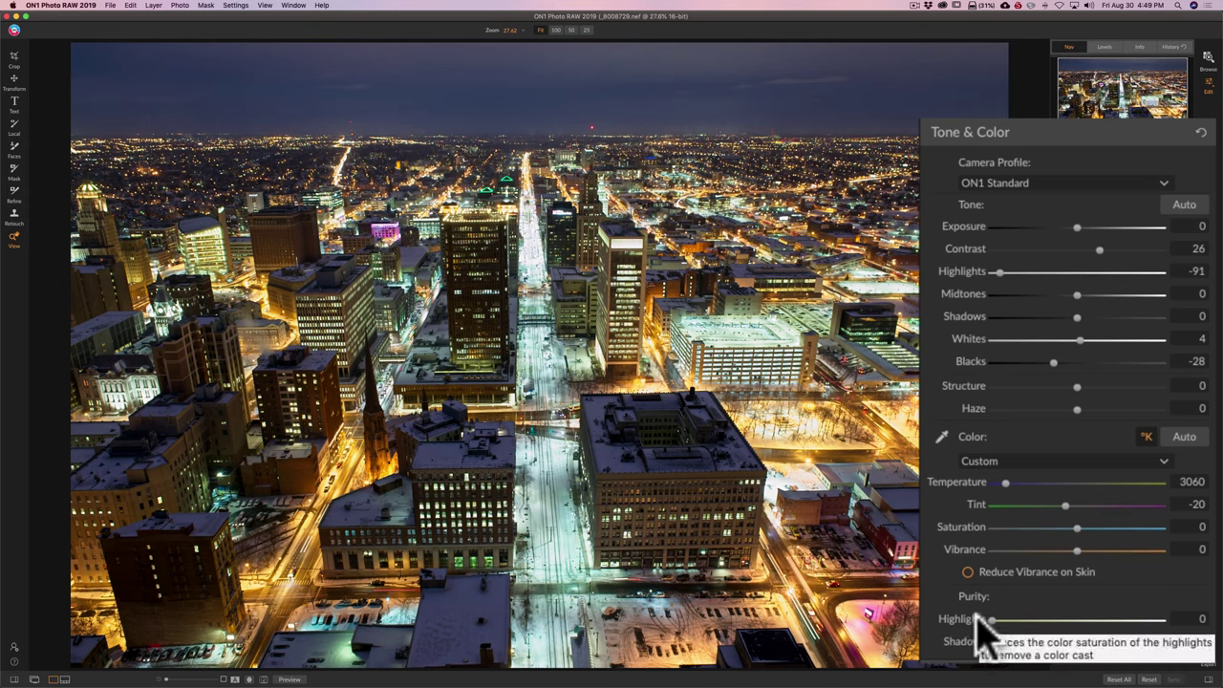
Turn off the Details adjustment and check the Lens Correction settings.
left_click(1103, 265)
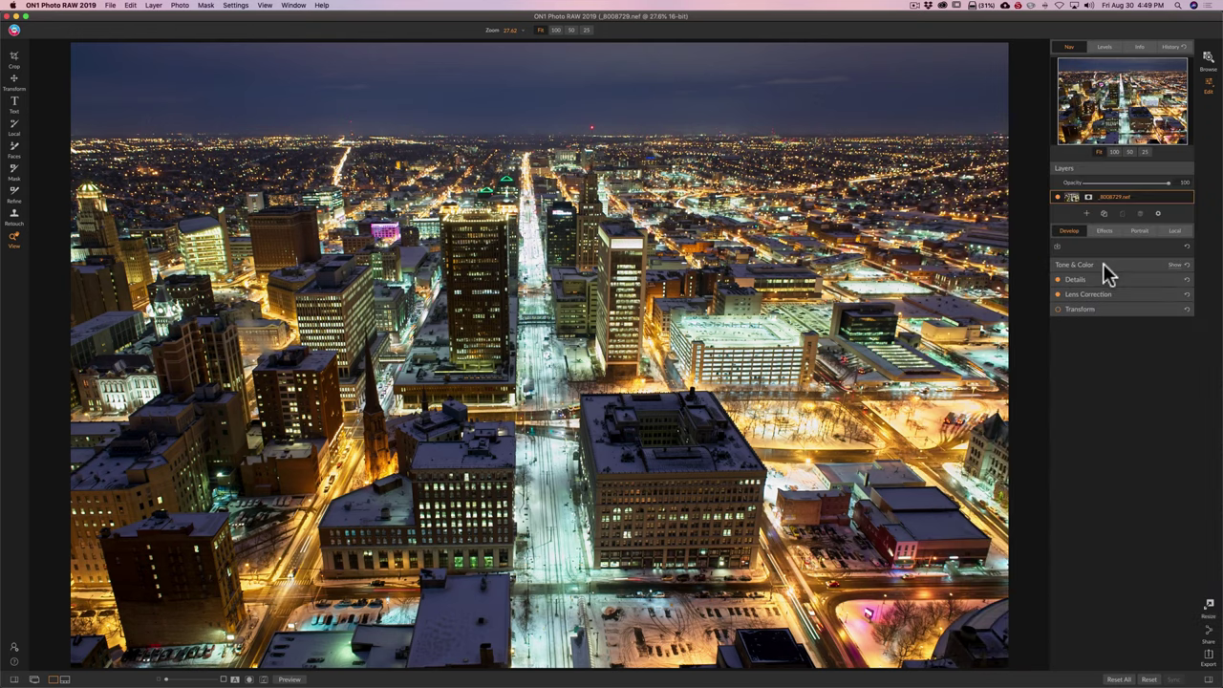
left_click(1099, 277)
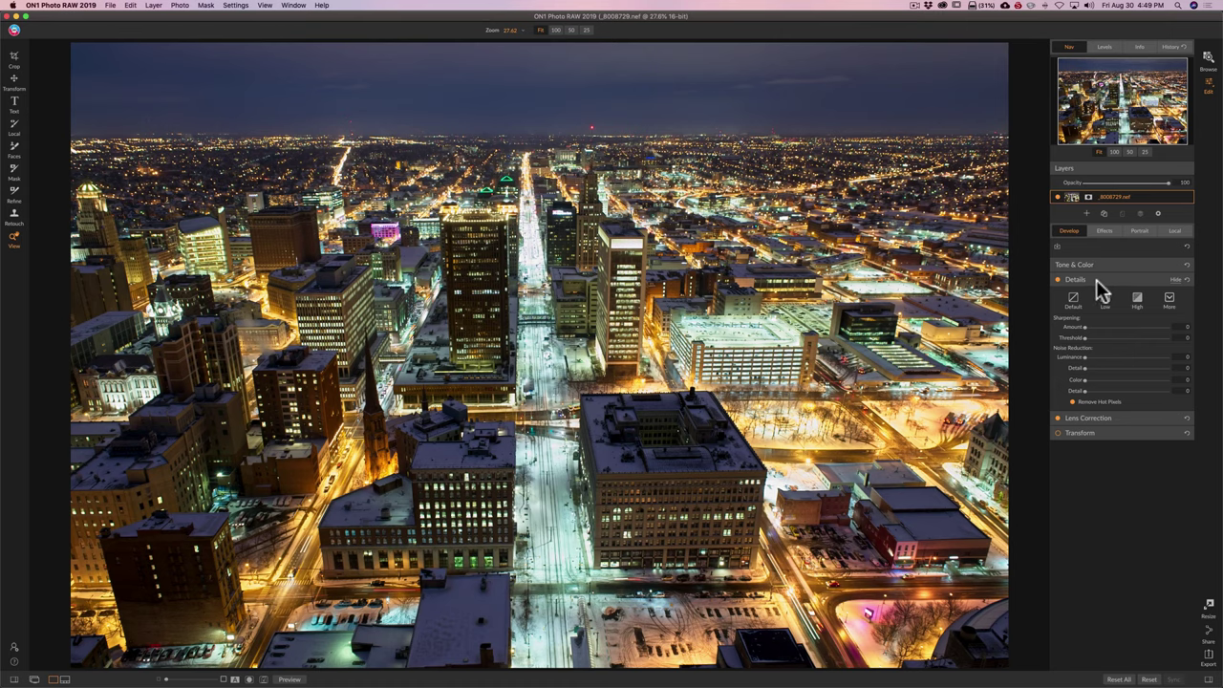
left_click(1057, 279)
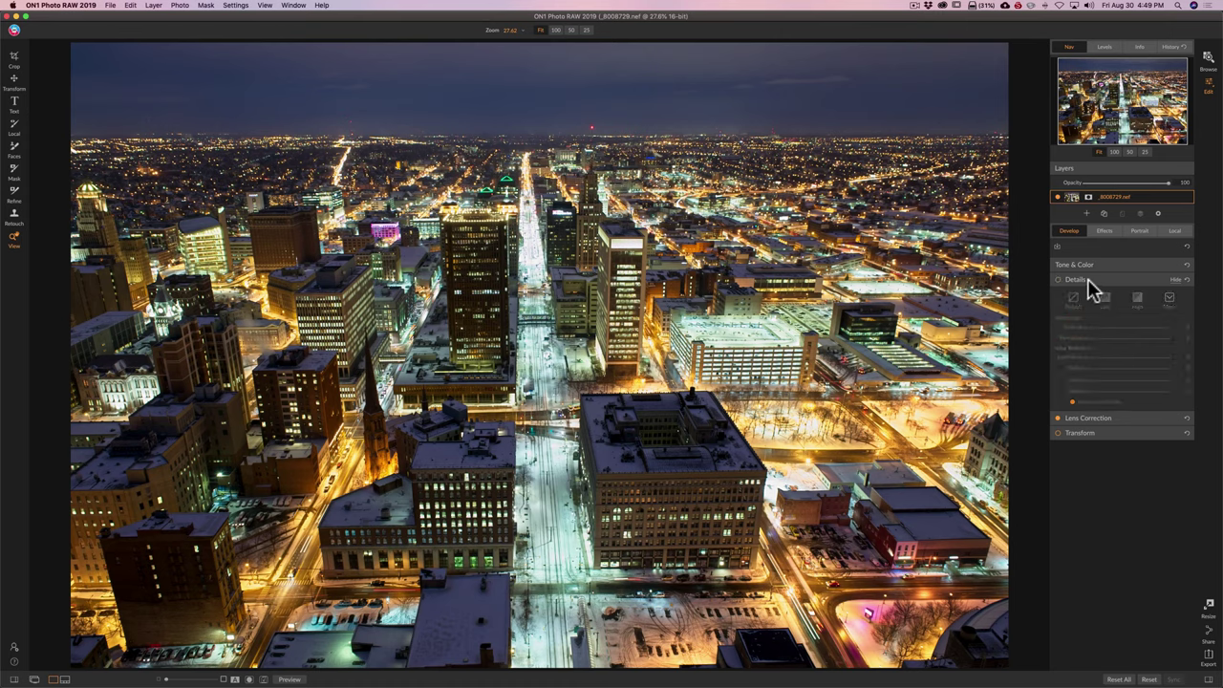
left_click(1087, 280)
left_click(1115, 292)
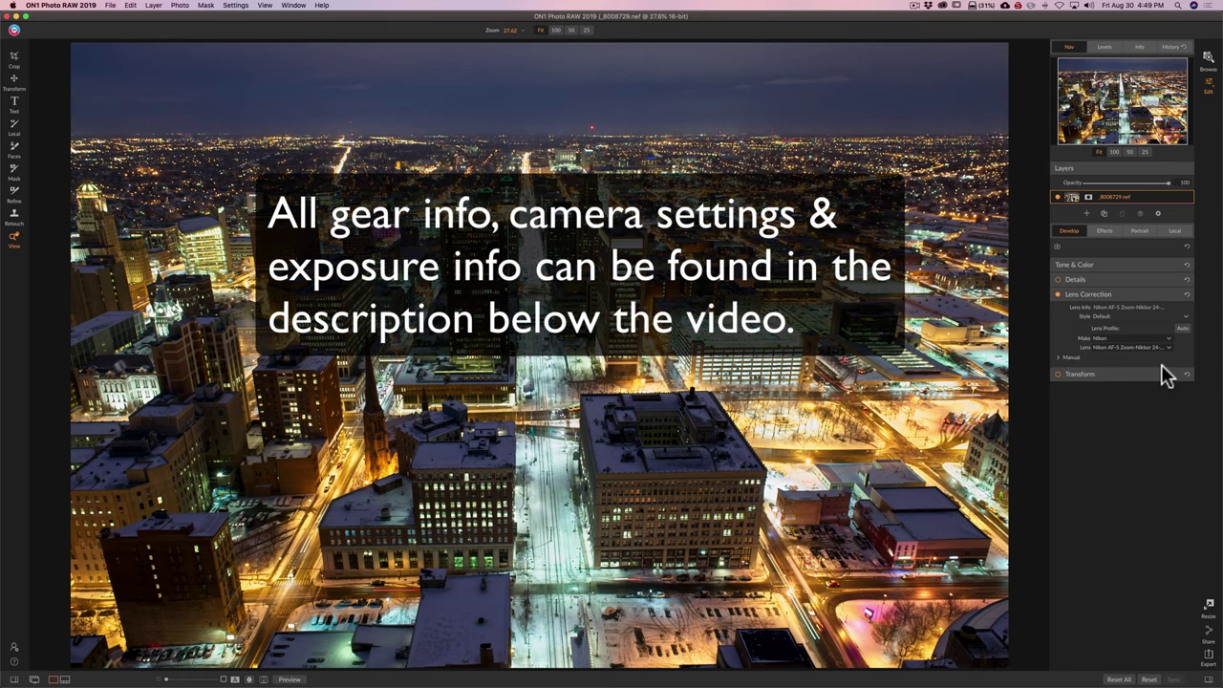
left_click(1120, 293)
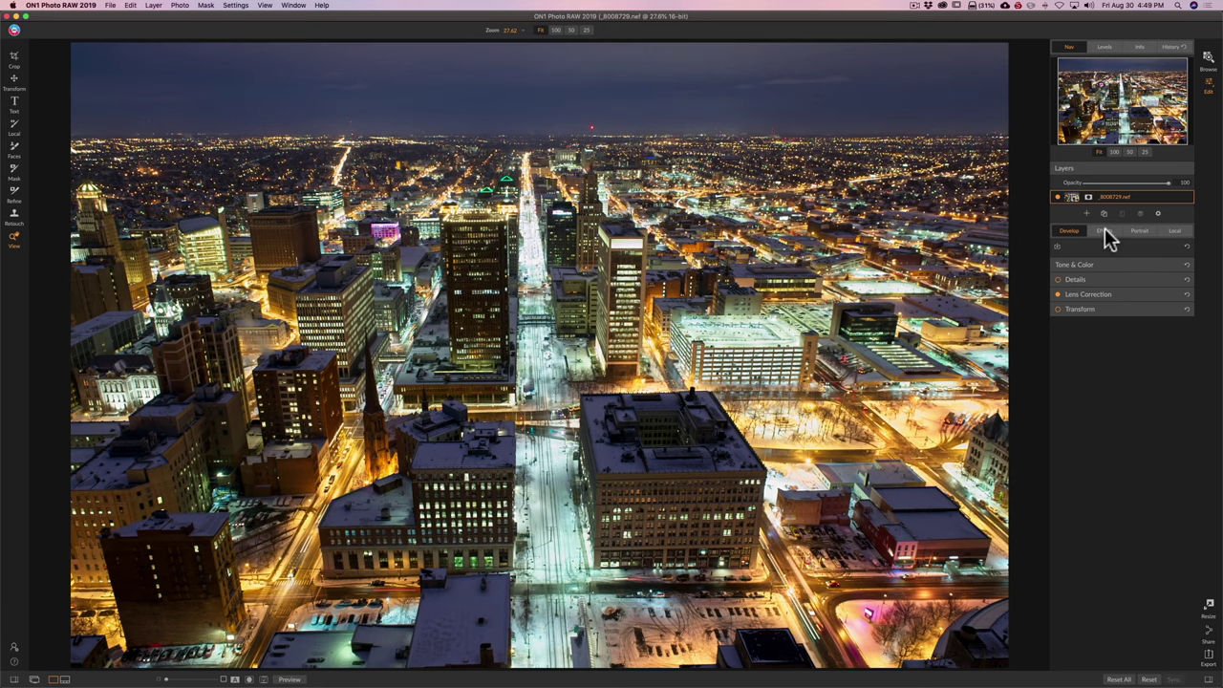
Add a Color Enhancer filter on the Effects tab.
left_click(1104, 229)
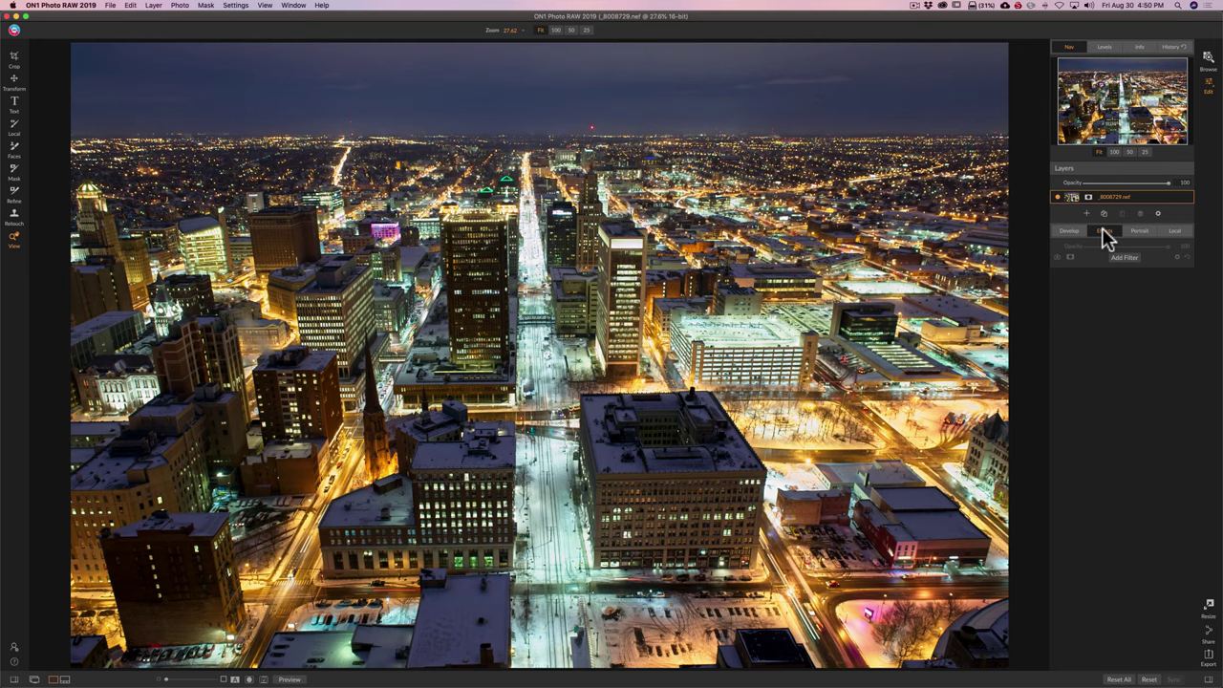
left_click(1124, 258)
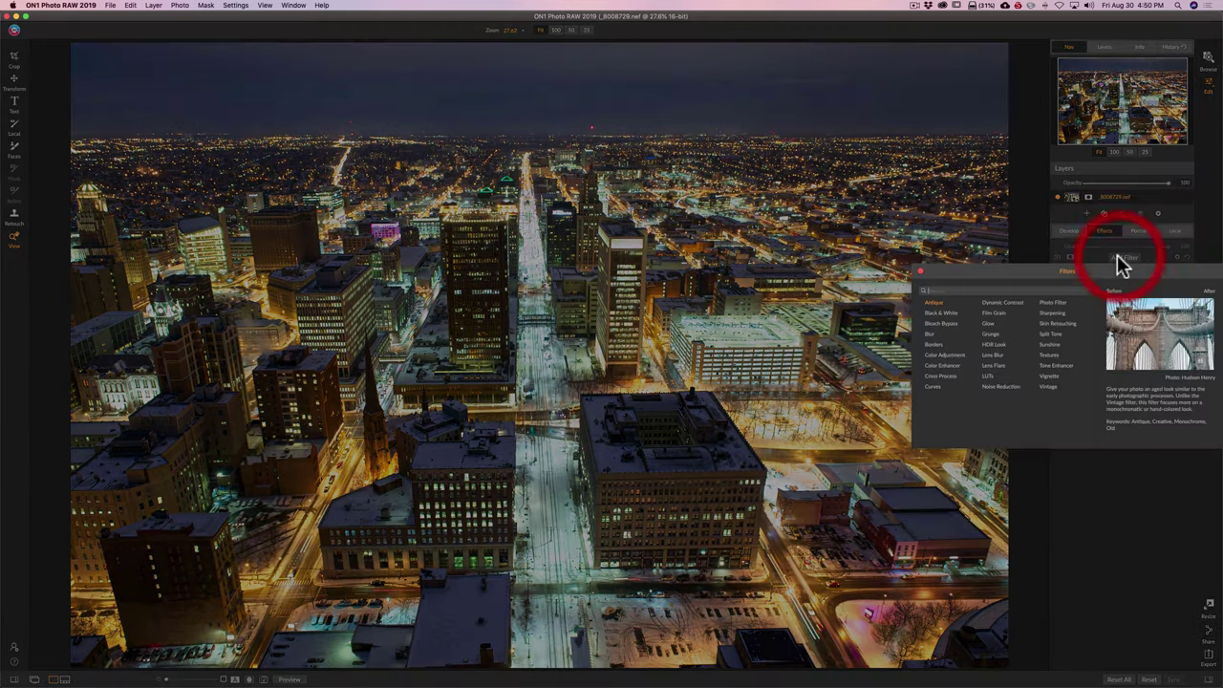
left_click(941, 365)
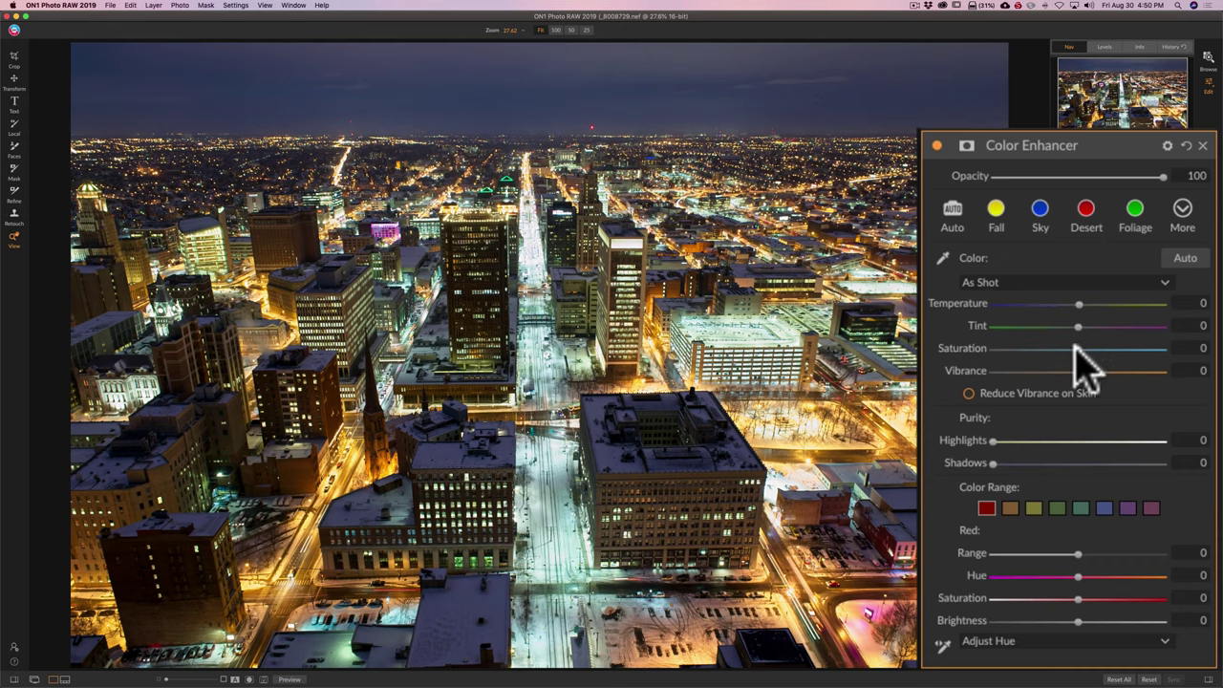
Set Color Enhancer Saturation to 13 and the Orange range Saturation to -22.
left_click_drag(1075, 346, 1097, 348)
left_click(1011, 508)
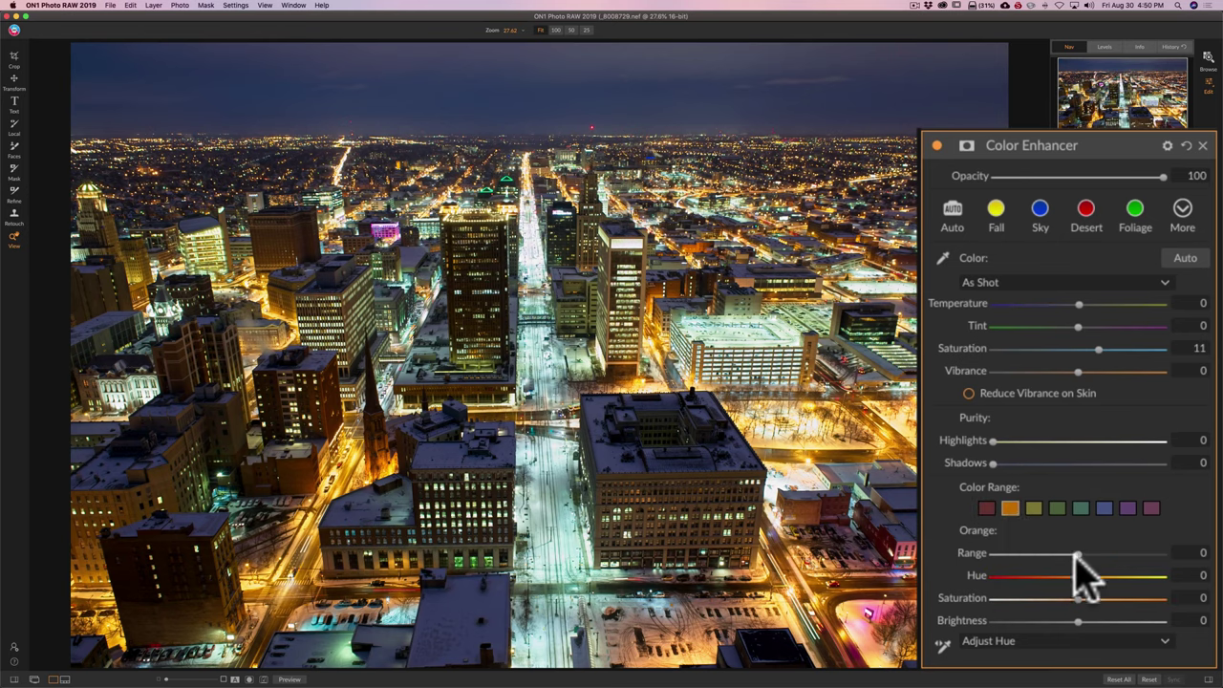
left_click_drag(1080, 602, 1043, 602)
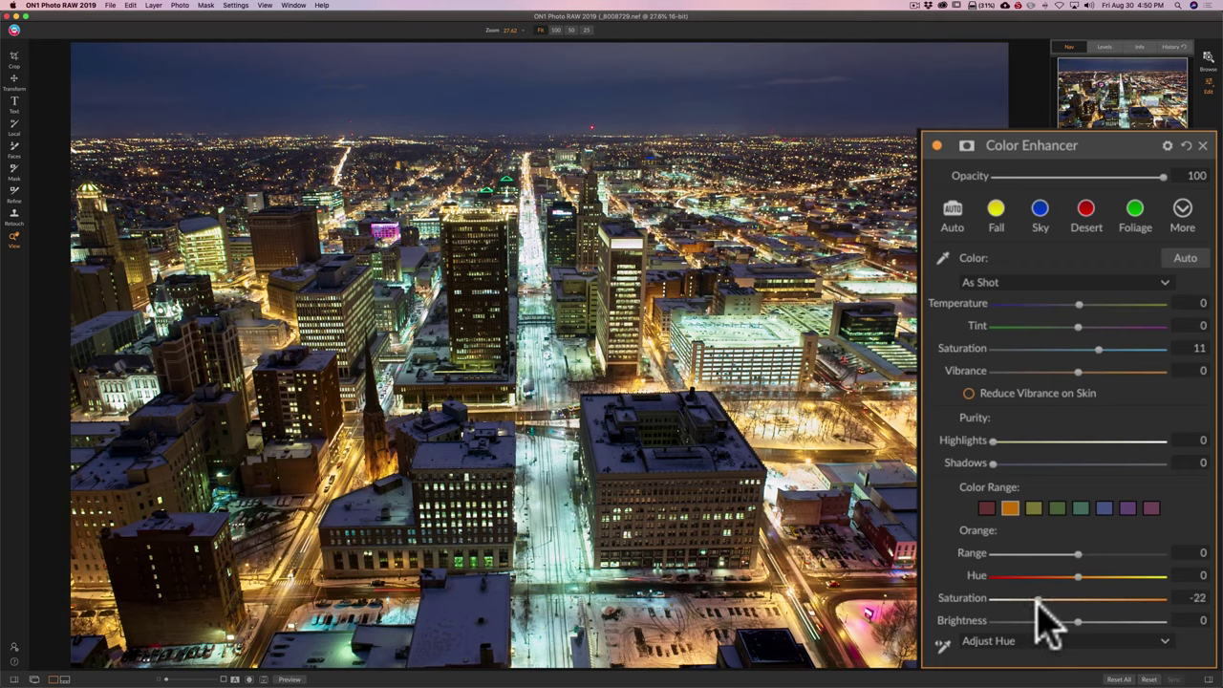
left_click(1102, 350)
Dock the Color Enhancer panel and zoom the photo to 100%.
left_click_drag(1122, 148, 1137, 279)
left_click(1124, 257)
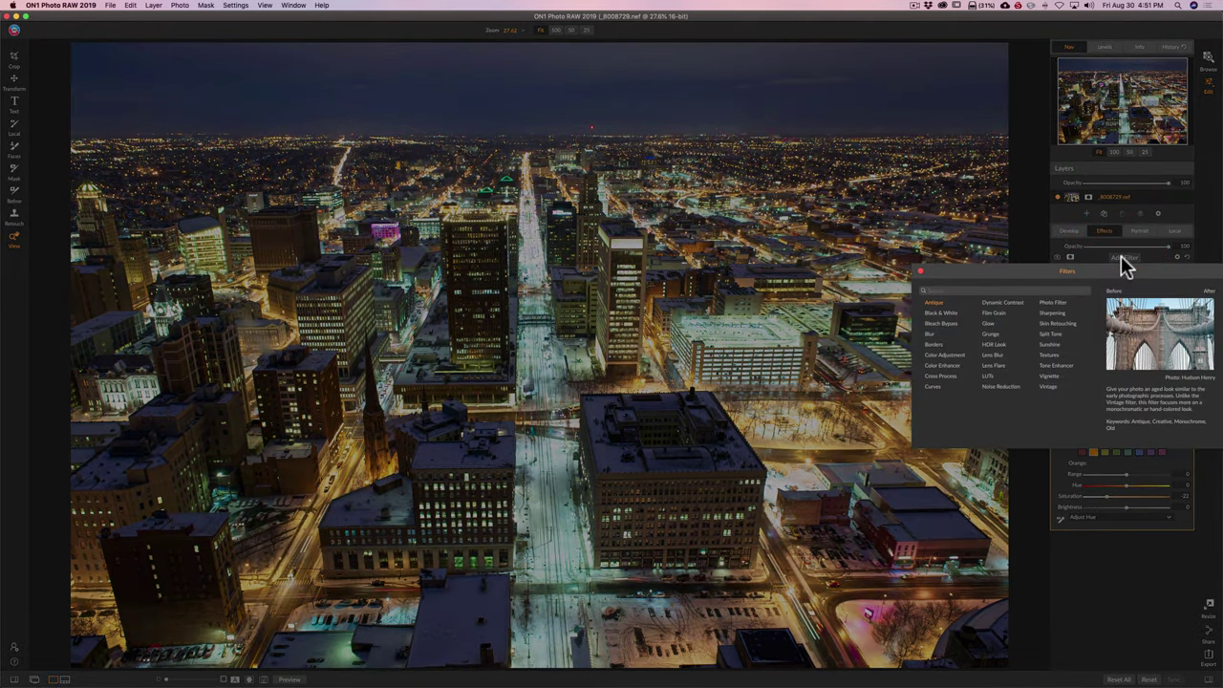
left_click(919, 268)
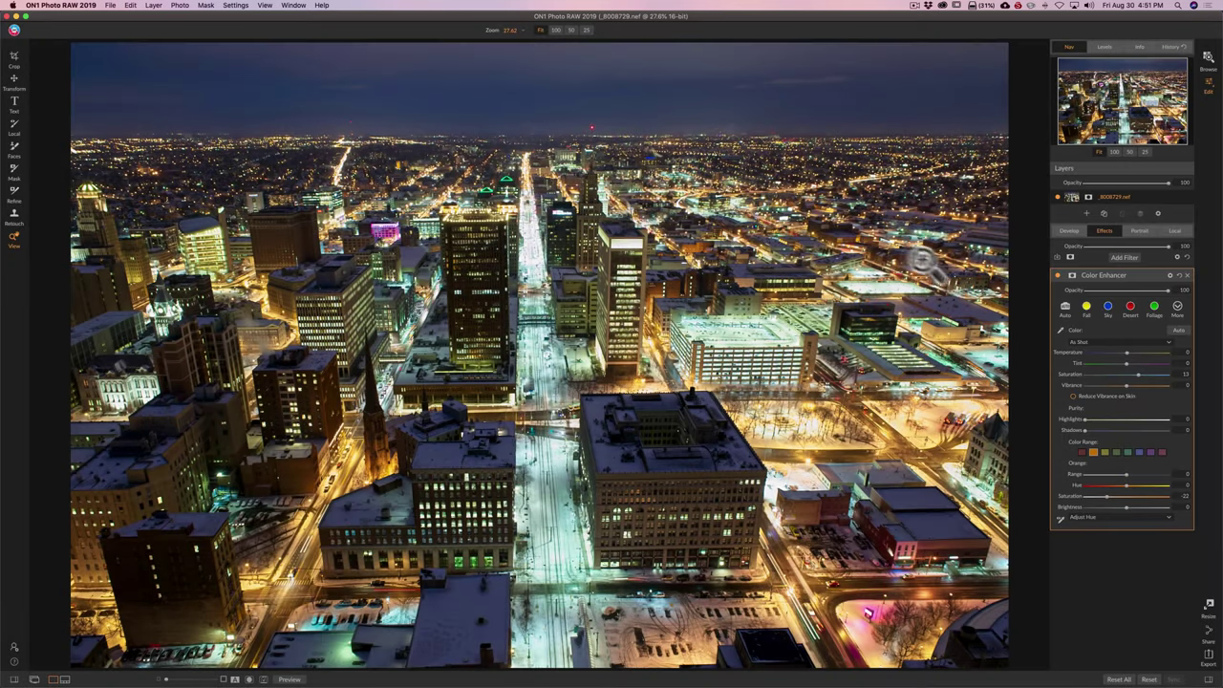
left_click(534, 112)
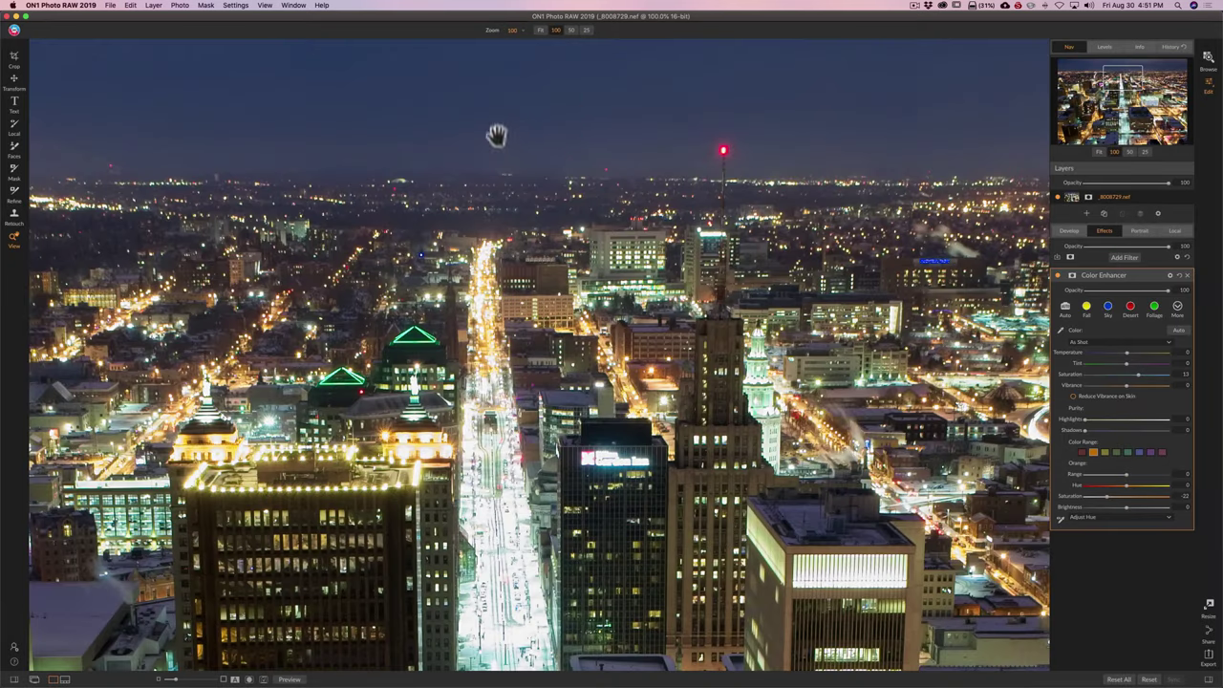
Add a Noise Reduction filter, trying the Subtle, Strong and Shadows presets.
left_click(1124, 257)
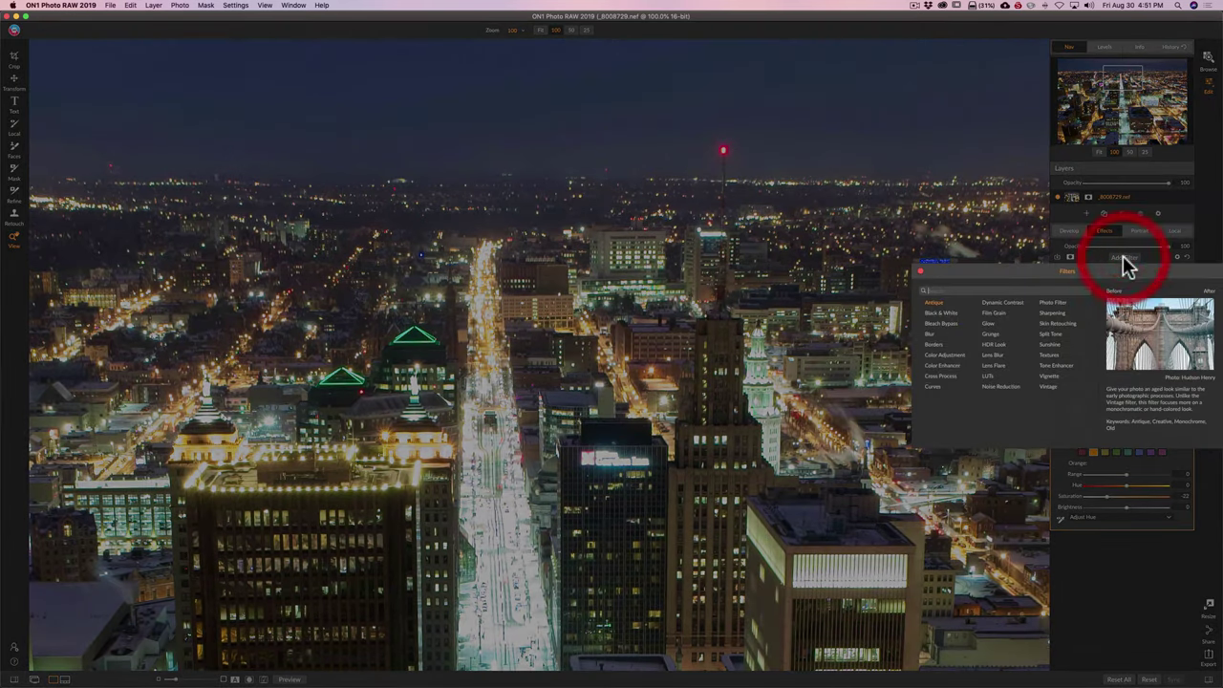
left_click(1004, 393)
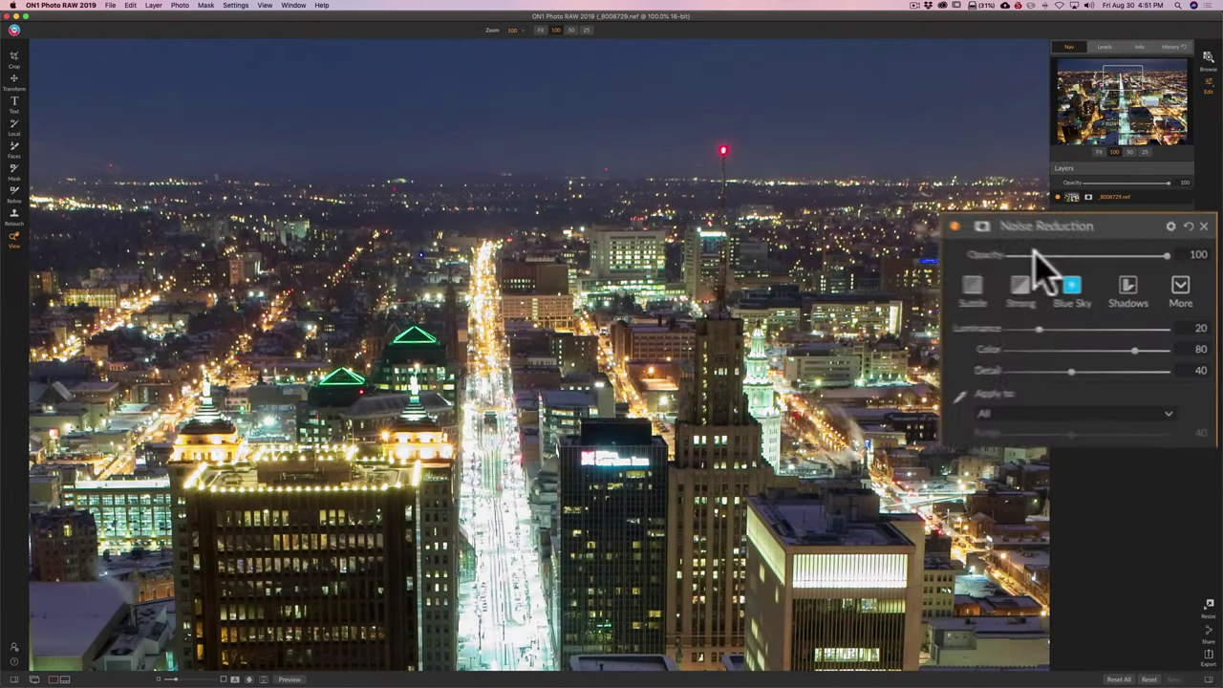
left_click(957, 290)
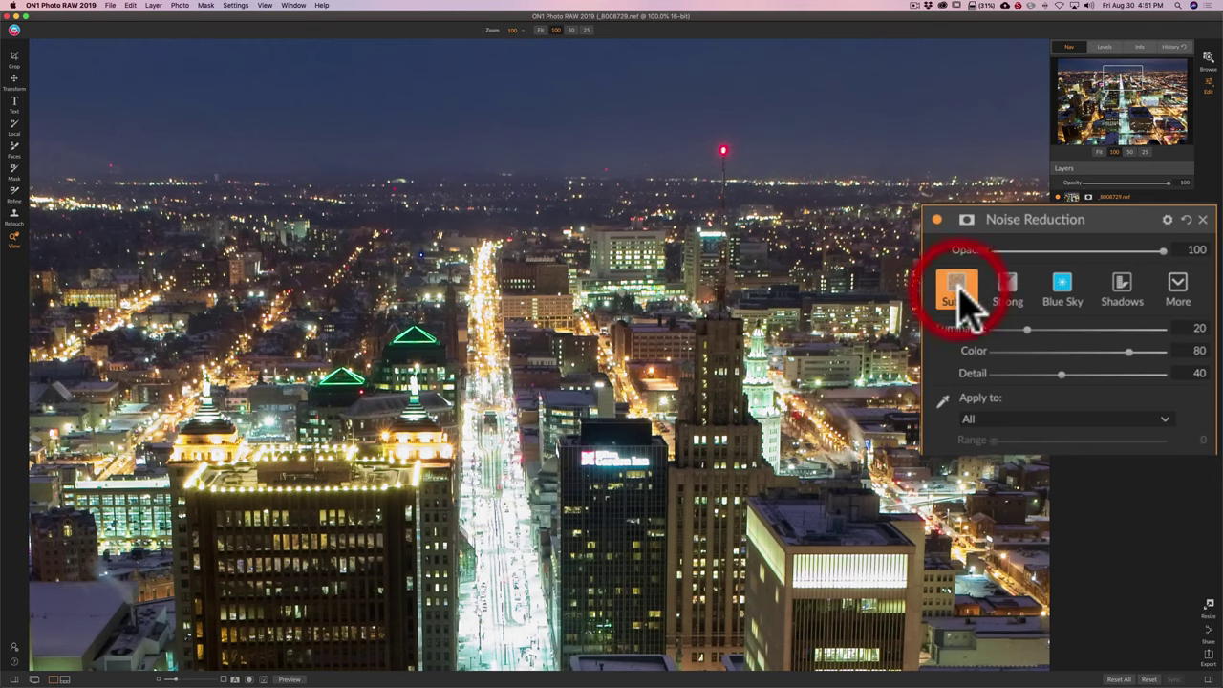
left_click(1011, 296)
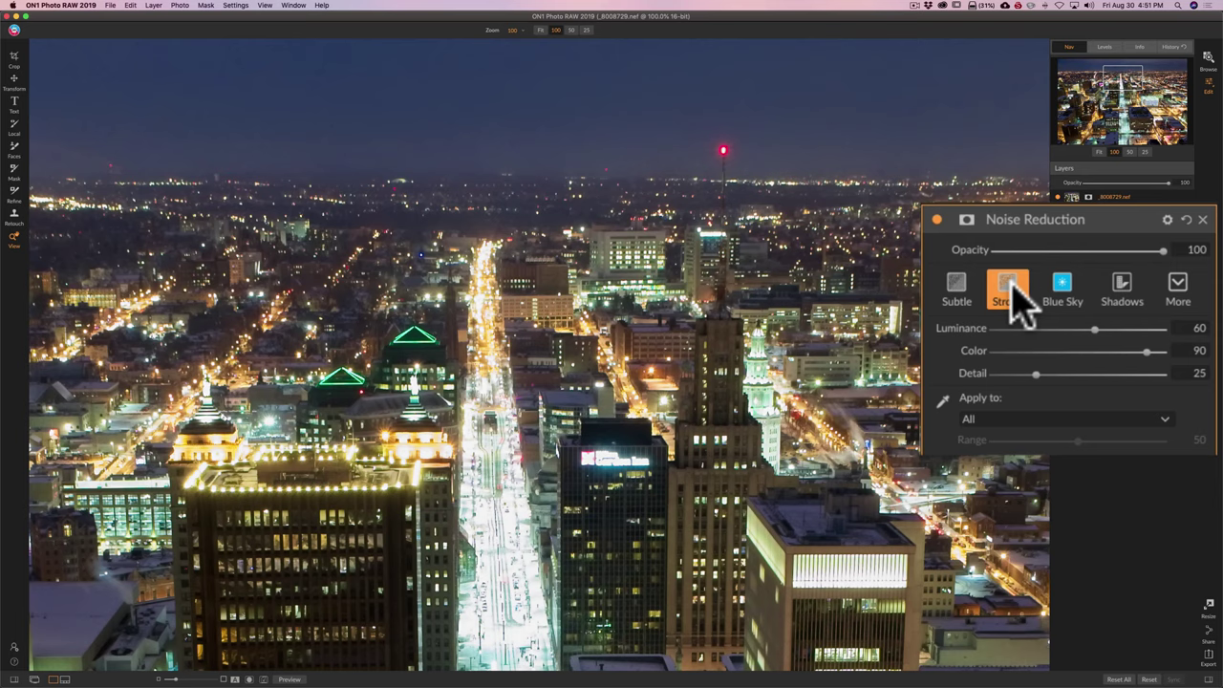
left_click(1162, 284)
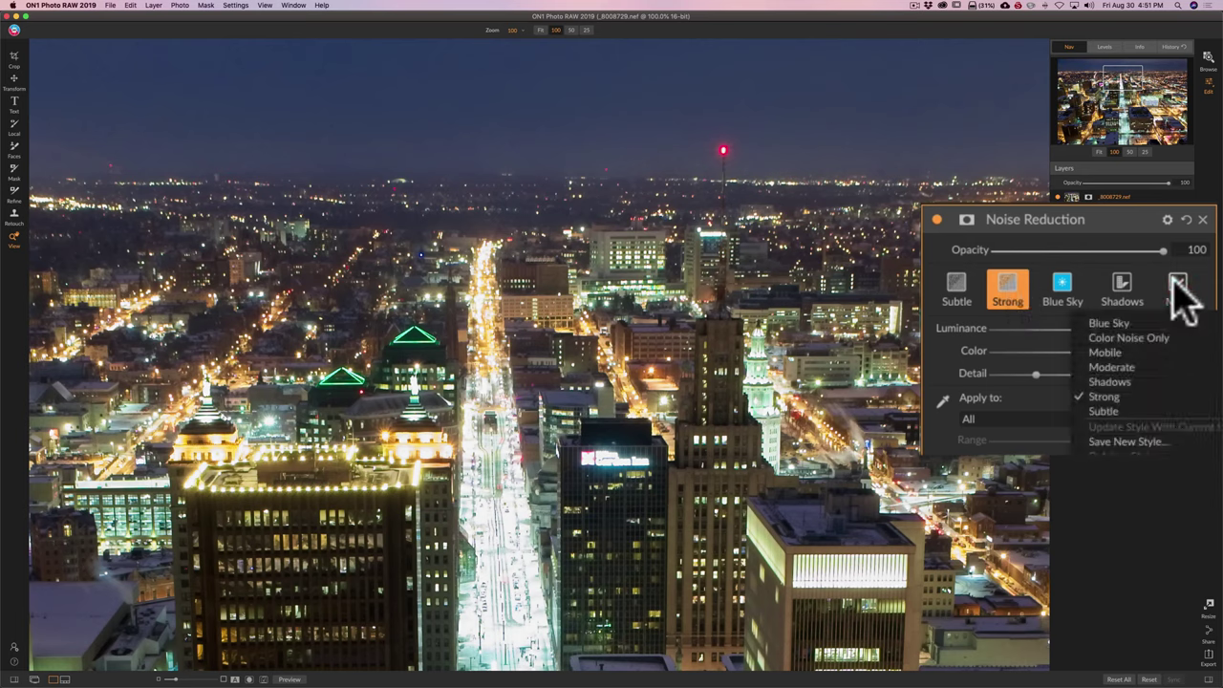
left_click(1108, 381)
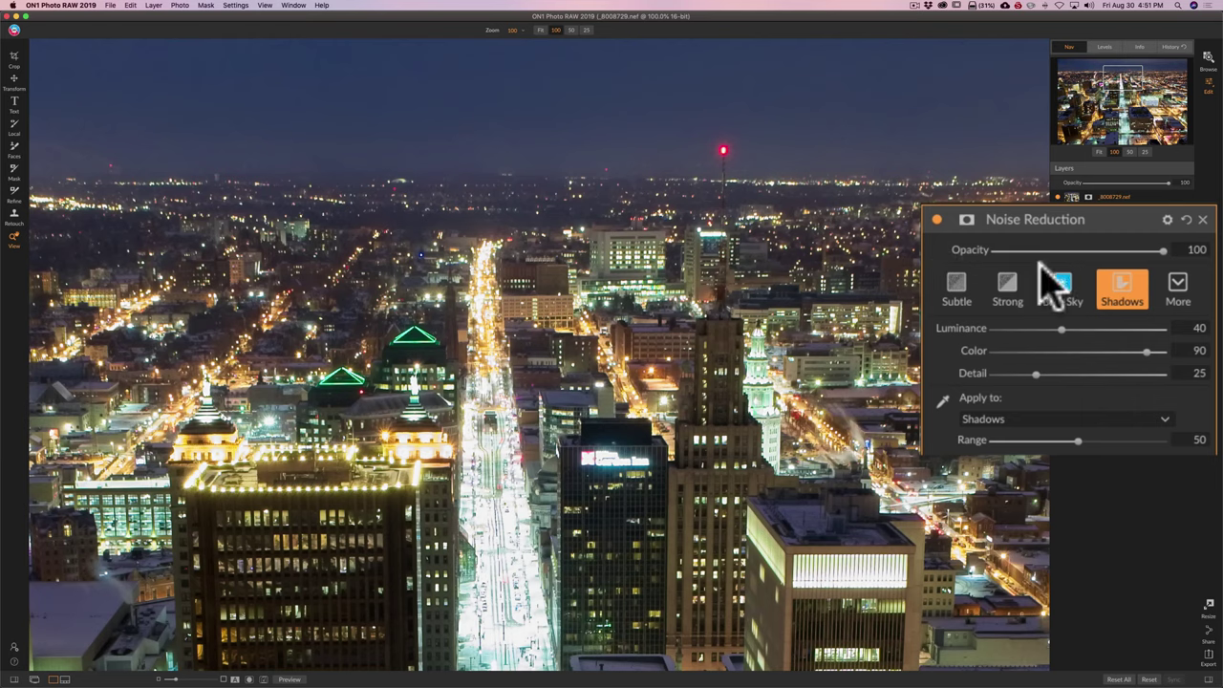
left_click(1001, 284)
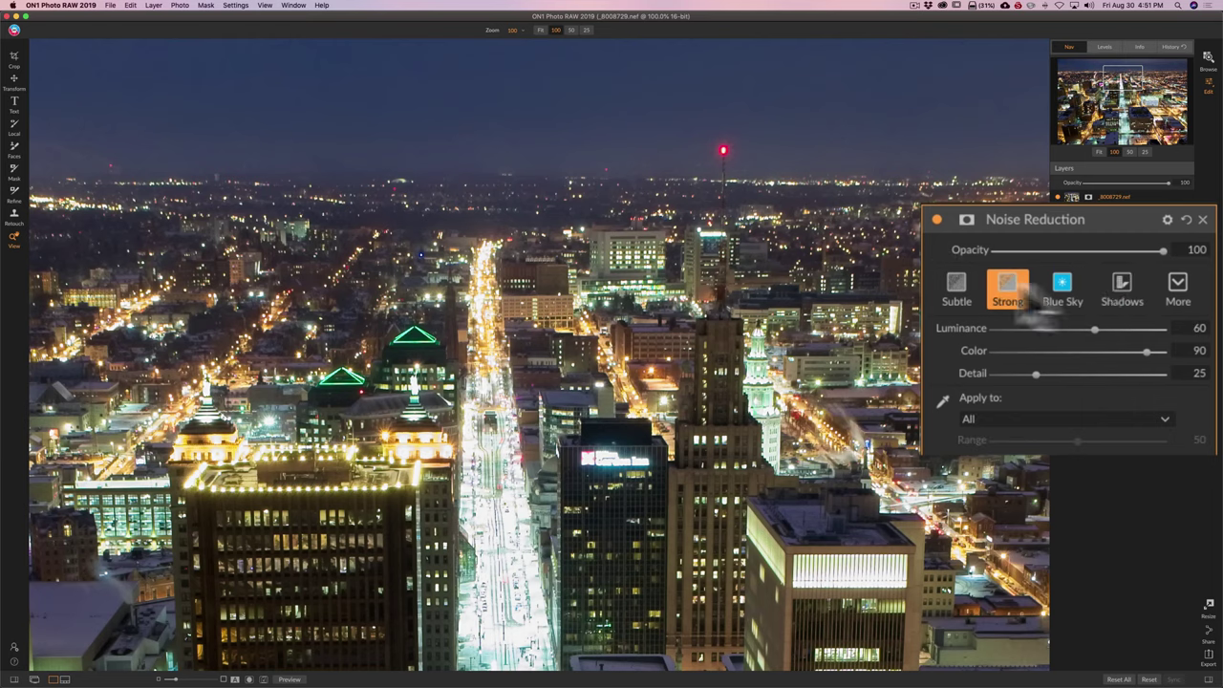
left_click(1126, 285)
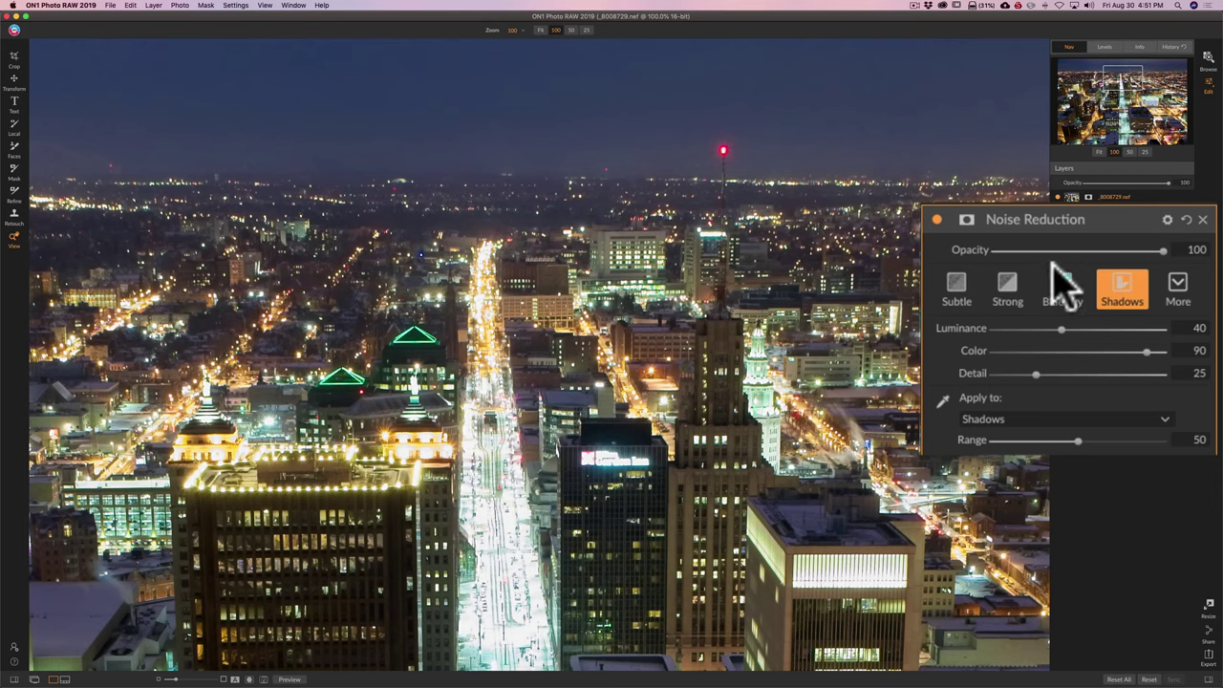
Set Noise Reduction Color to 25 and Detail to 35, then fit the photo to view.
left_click(1146, 353)
left_click_drag(1144, 354, 1033, 351)
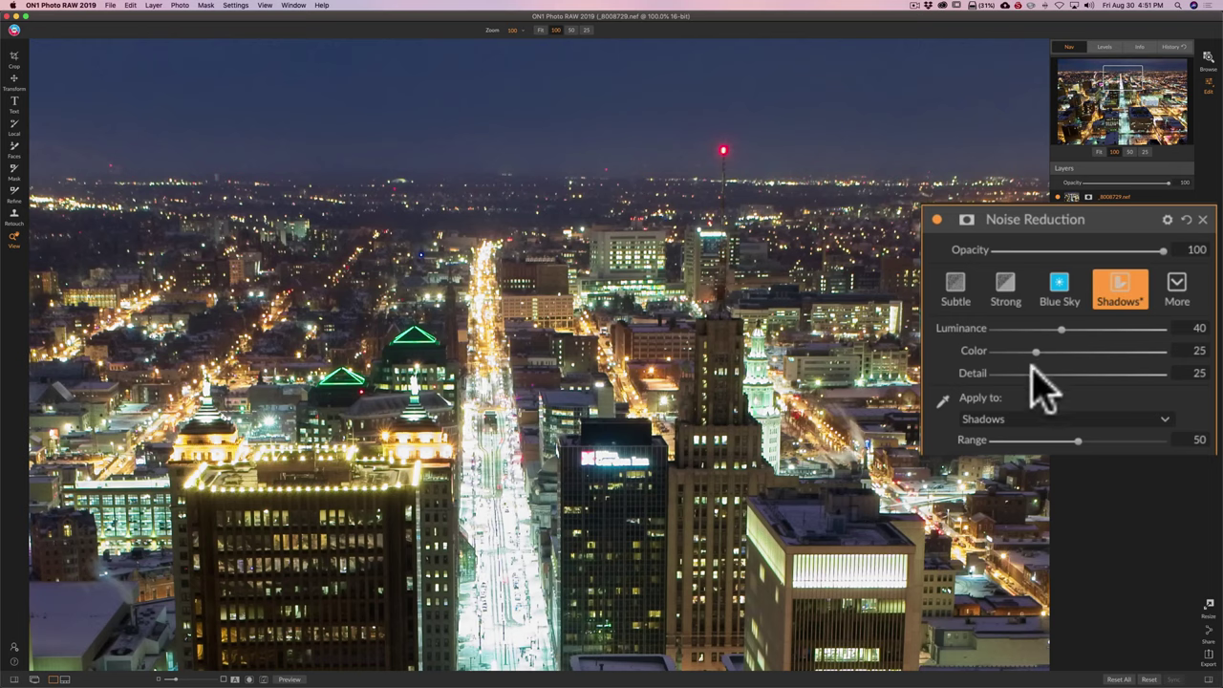
left_click_drag(1035, 374, 1073, 373)
mouse_move(1077, 373)
left_mouse_down()
mouse_move(1103, 374)
mouse_move(1050, 375)
left_mouse_up()
left_click(673, 355)
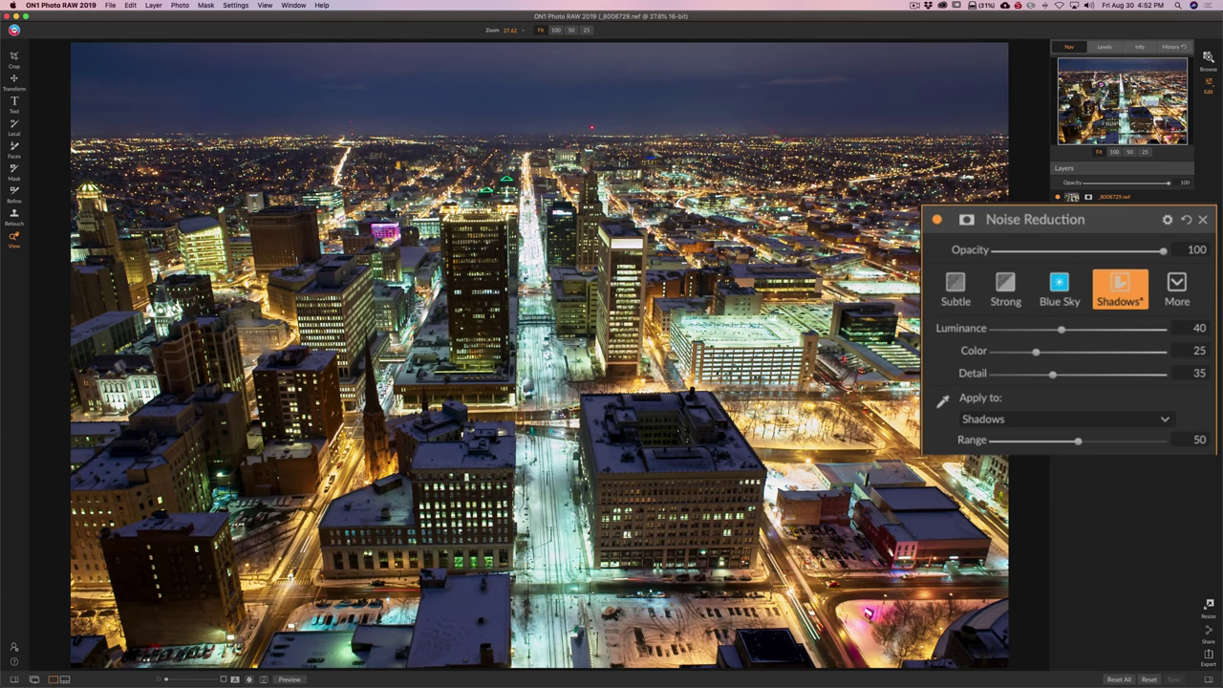
Add a Dynamic Contrast filter (Medium 15, Large 20), compare it on and off, and collapse it.
left_click(1126, 257)
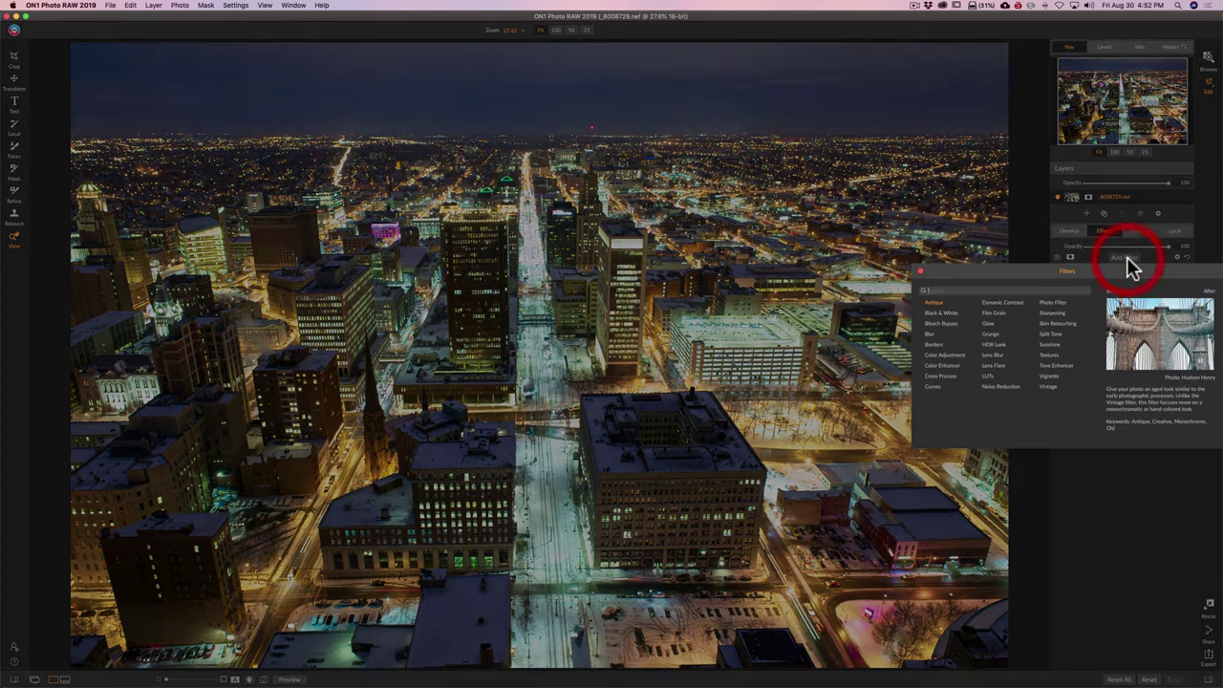
left_click(1009, 302)
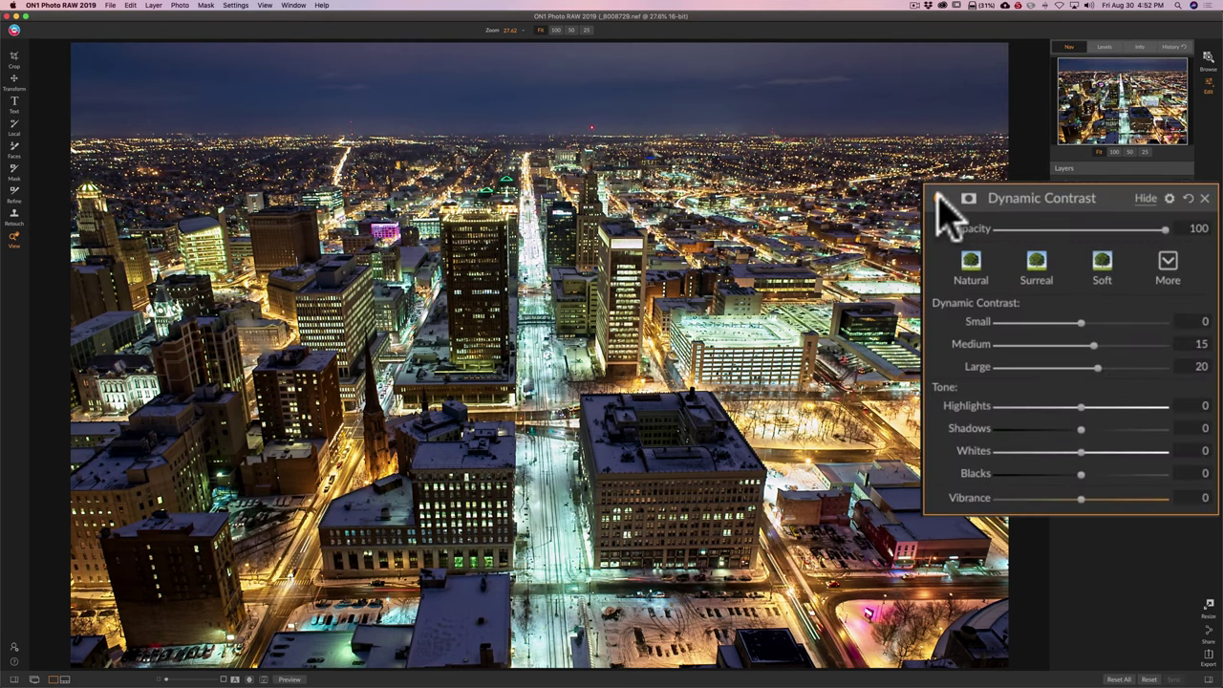
left_click(938, 198)
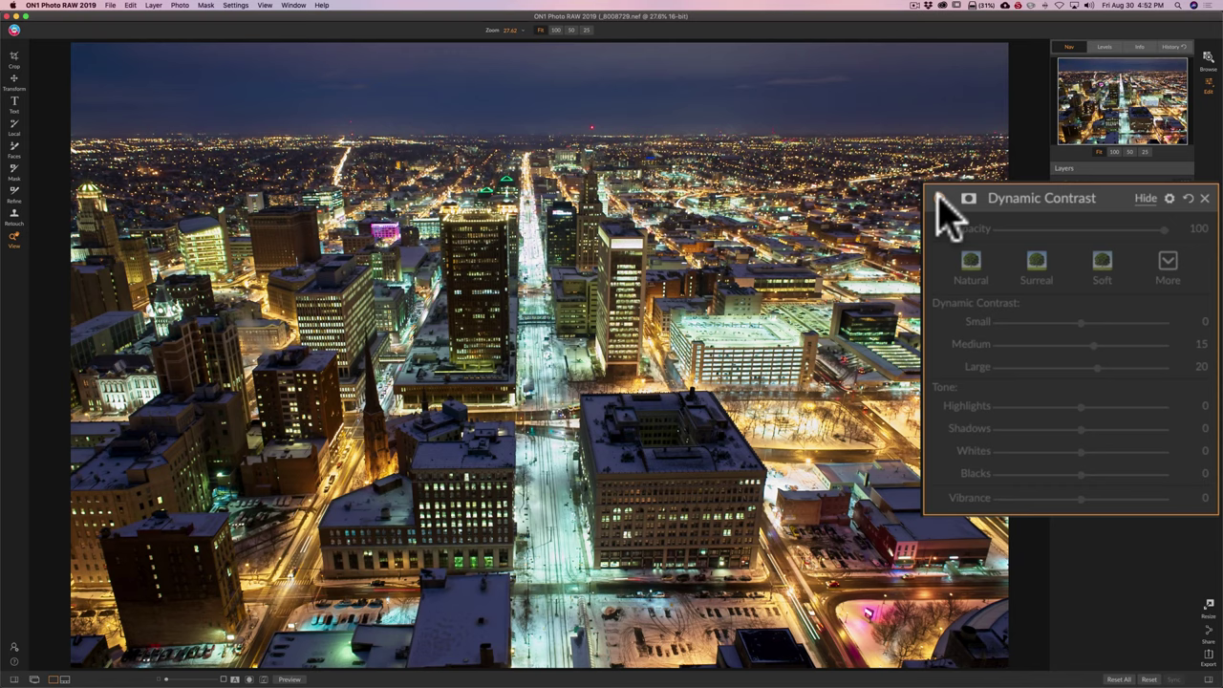
left_click(938, 197)
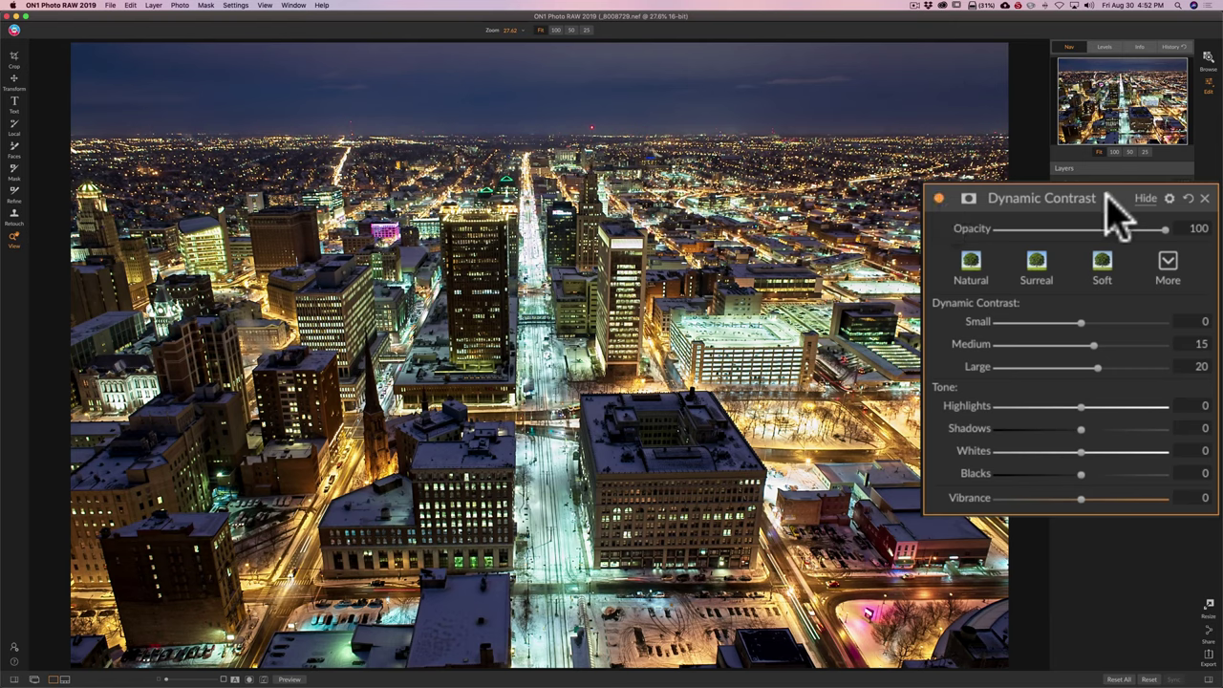
left_click(1144, 198)
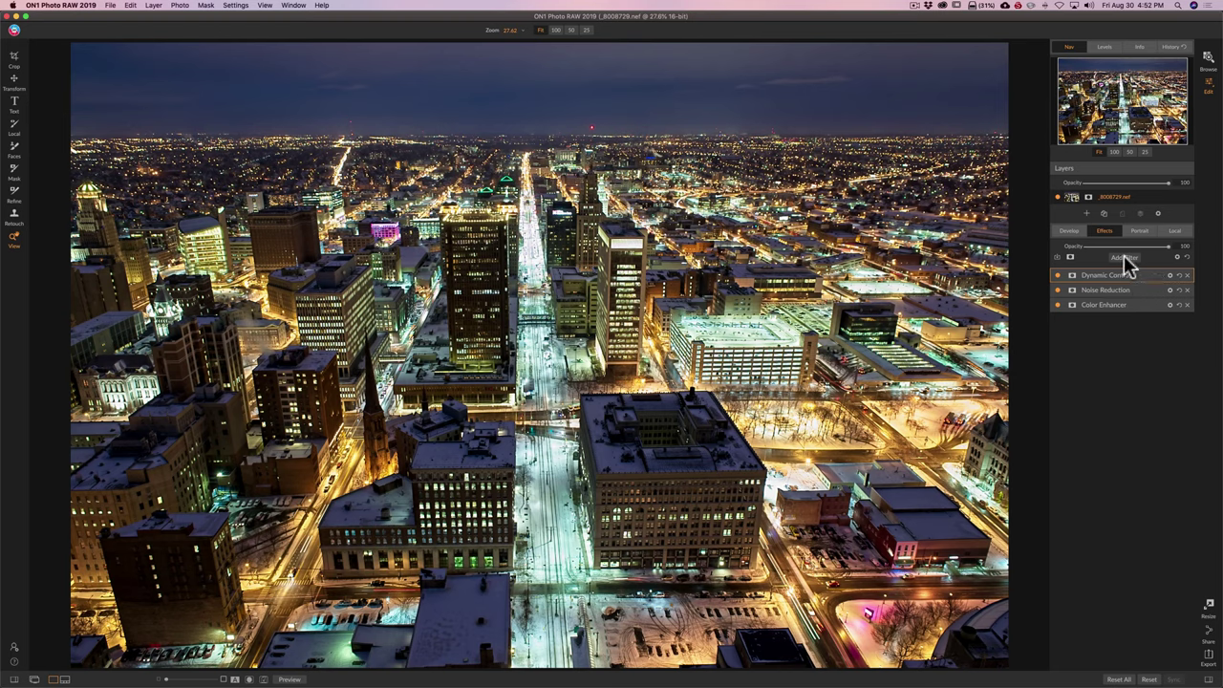
Add a Vignette filter with the Strong preset and centre it on the photo.
left_click(1124, 255)
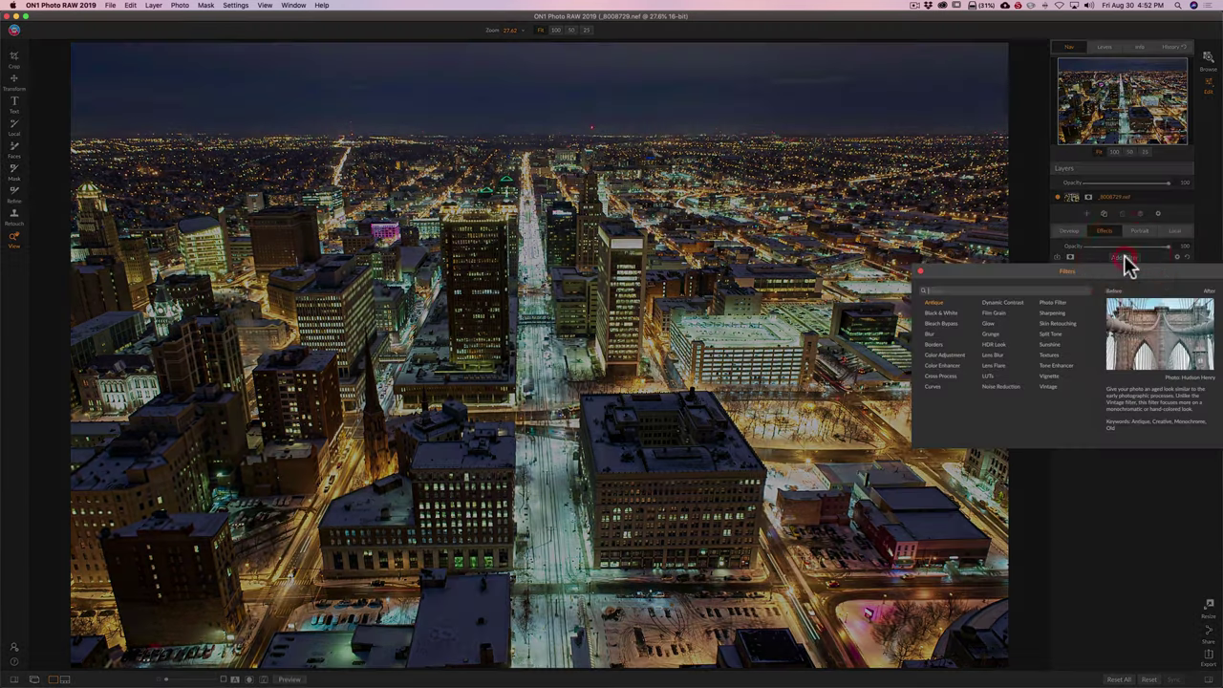
left_click(1050, 381)
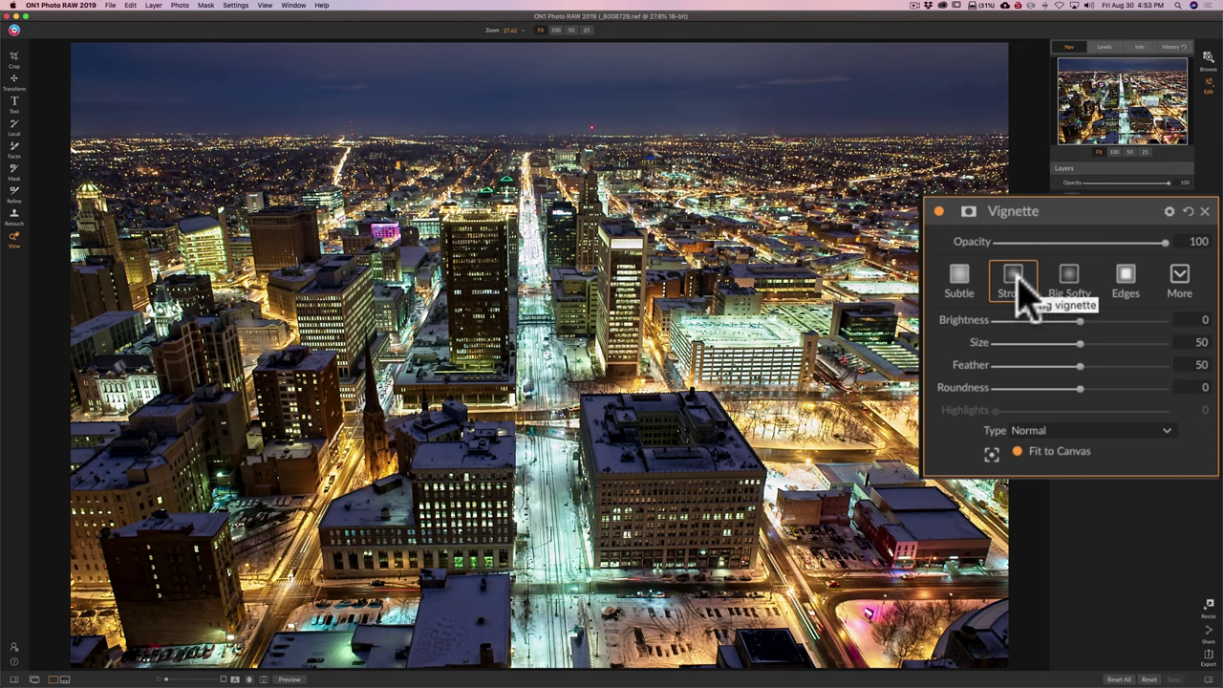
left_click(1014, 283)
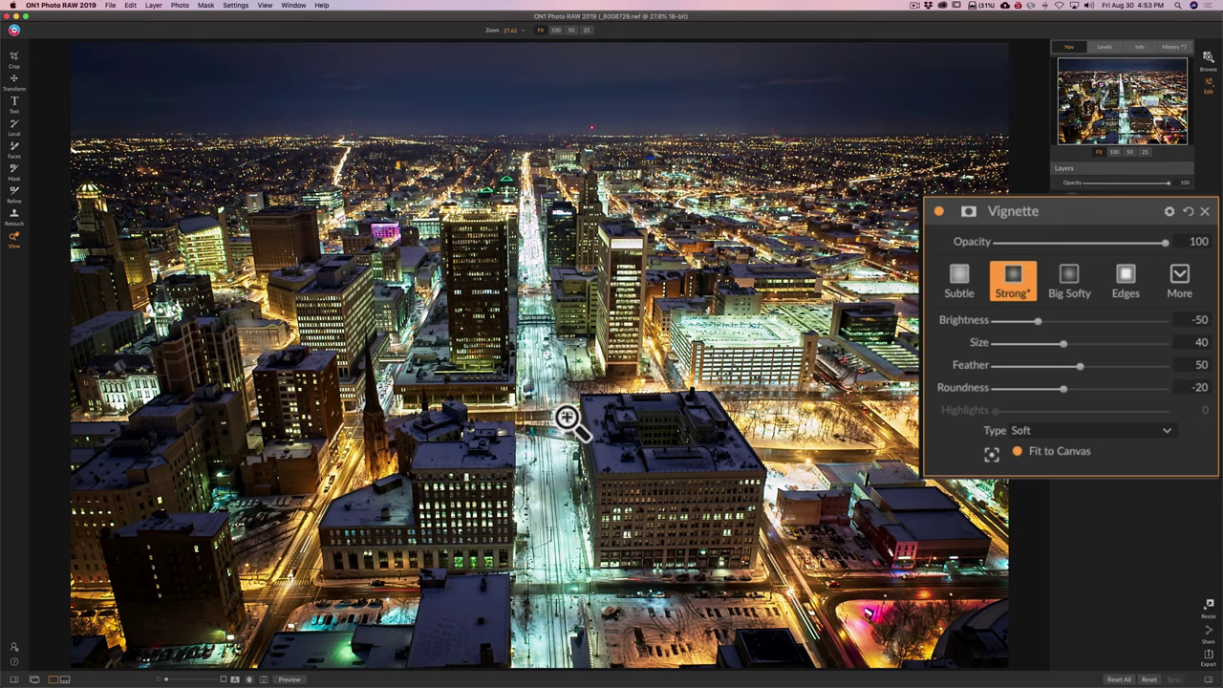
left_click(991, 453)
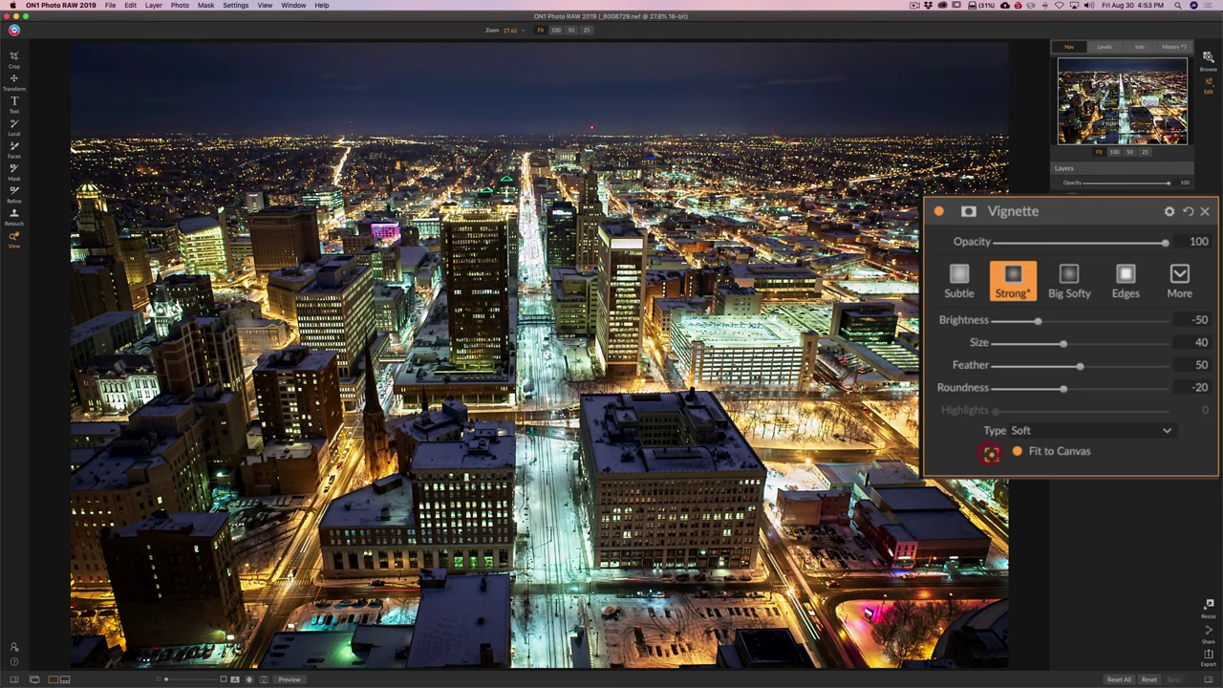
left_click(555, 322)
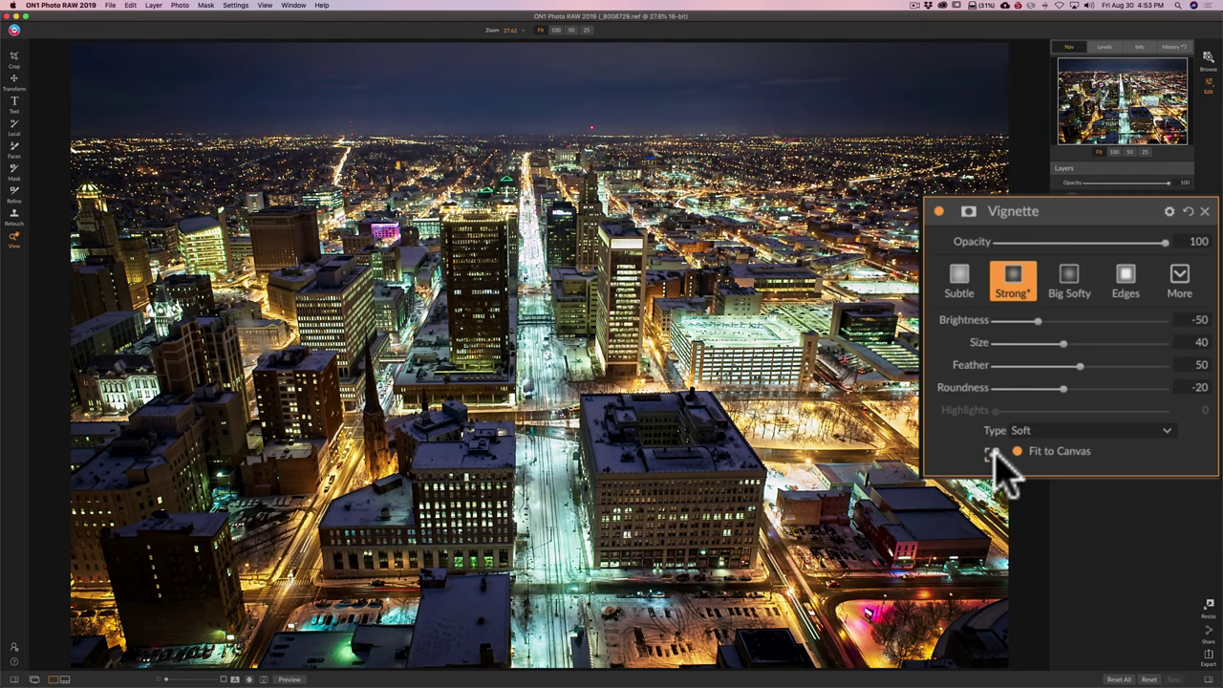
left_click(991, 454)
left_click_drag(567, 313, 542, 353)
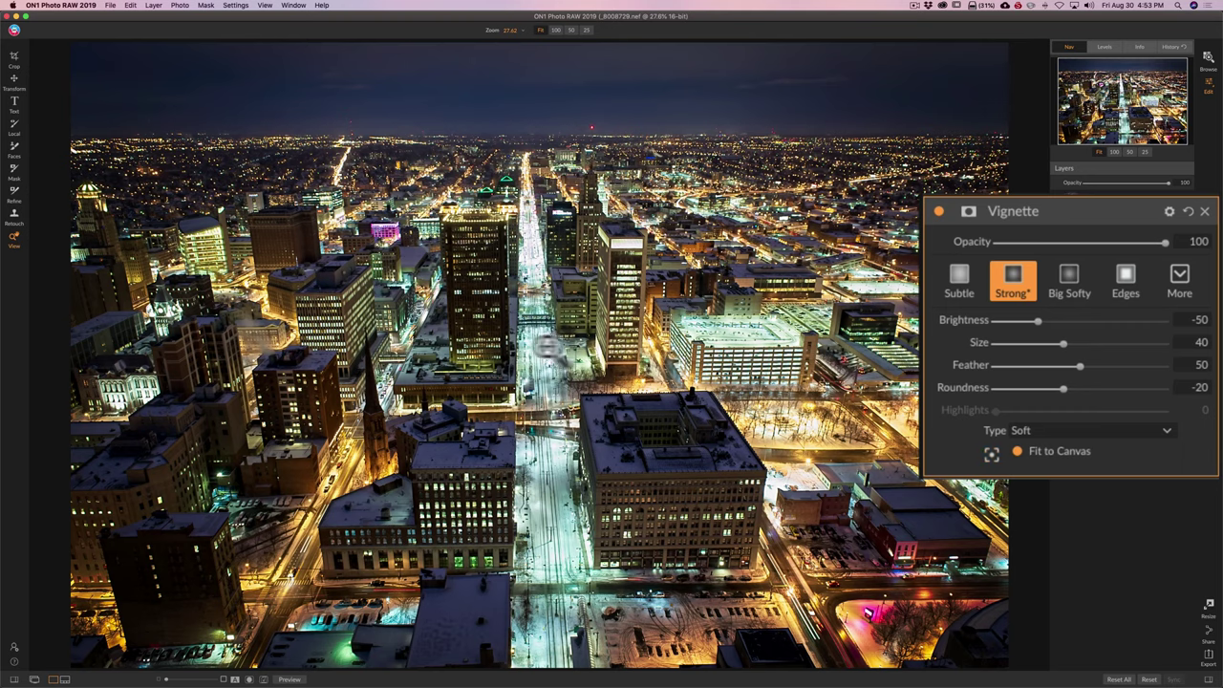
Enlarge the vignette Size to 45, comparing it on and off.
left_click(940, 212)
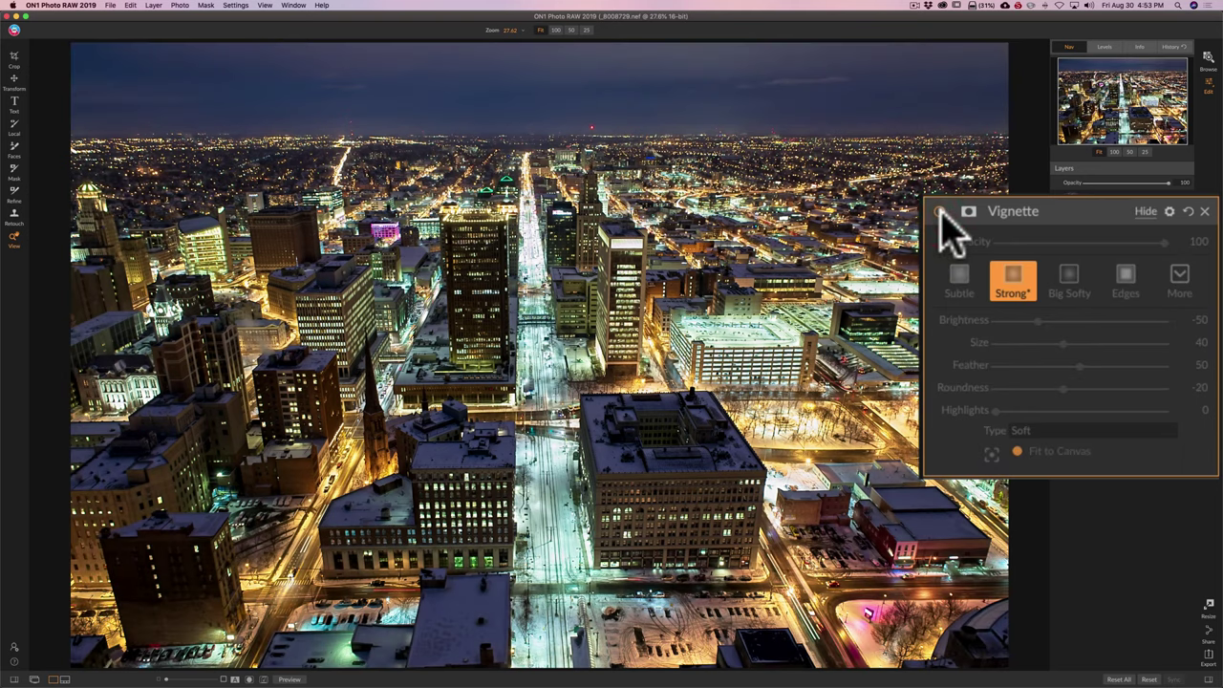
left_click(939, 211)
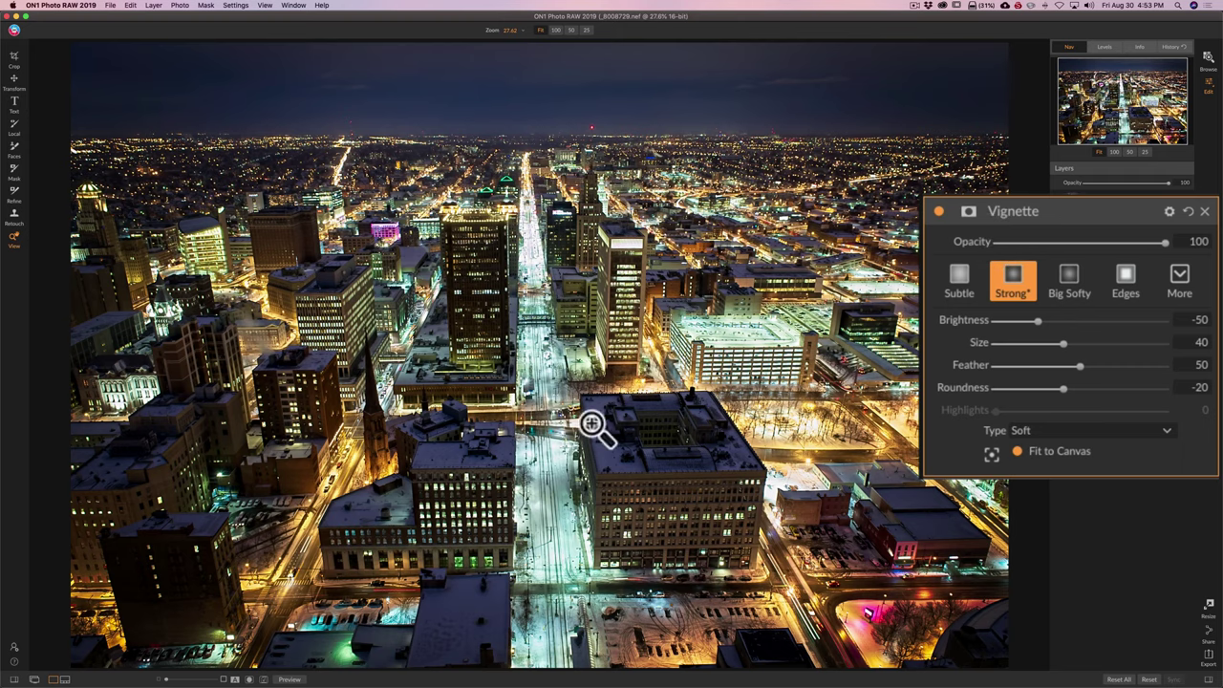
left_click_drag(1063, 342, 1069, 350)
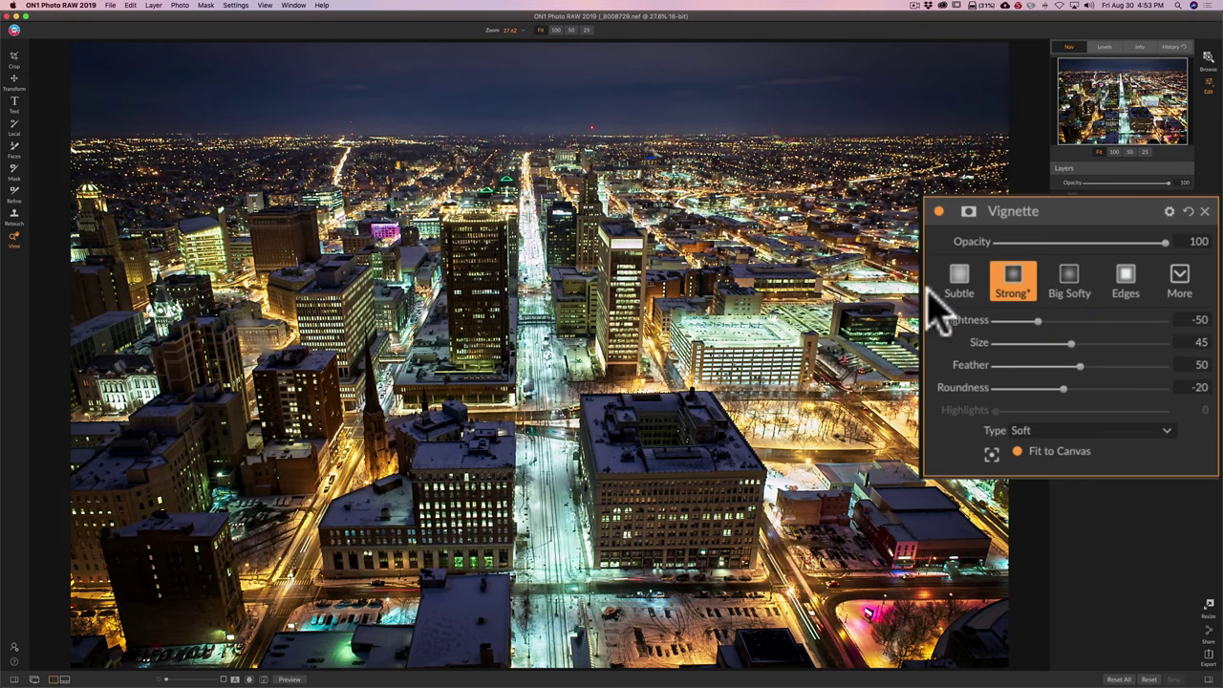
left_click(940, 212)
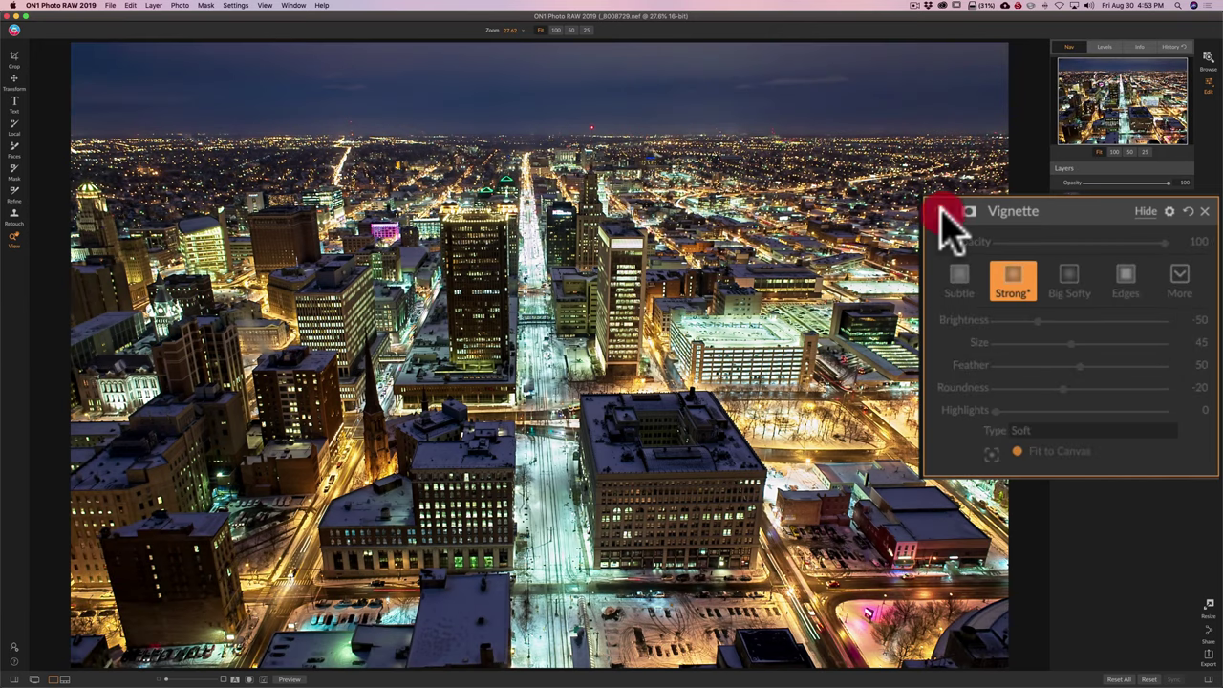
left_click(940, 212)
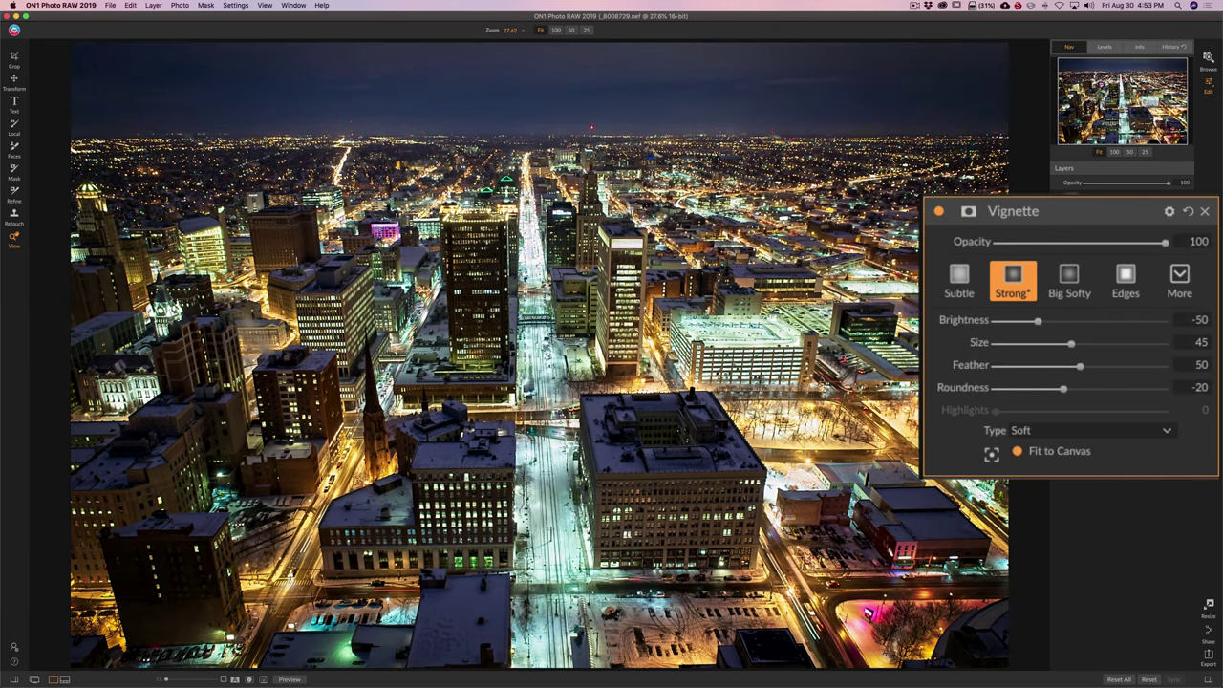
Dock and collapse the Vignette into the effects stack, then toggle twice between the original and edited photo.
left_click_drag(1059, 232, 1113, 268)
left_click(1116, 272)
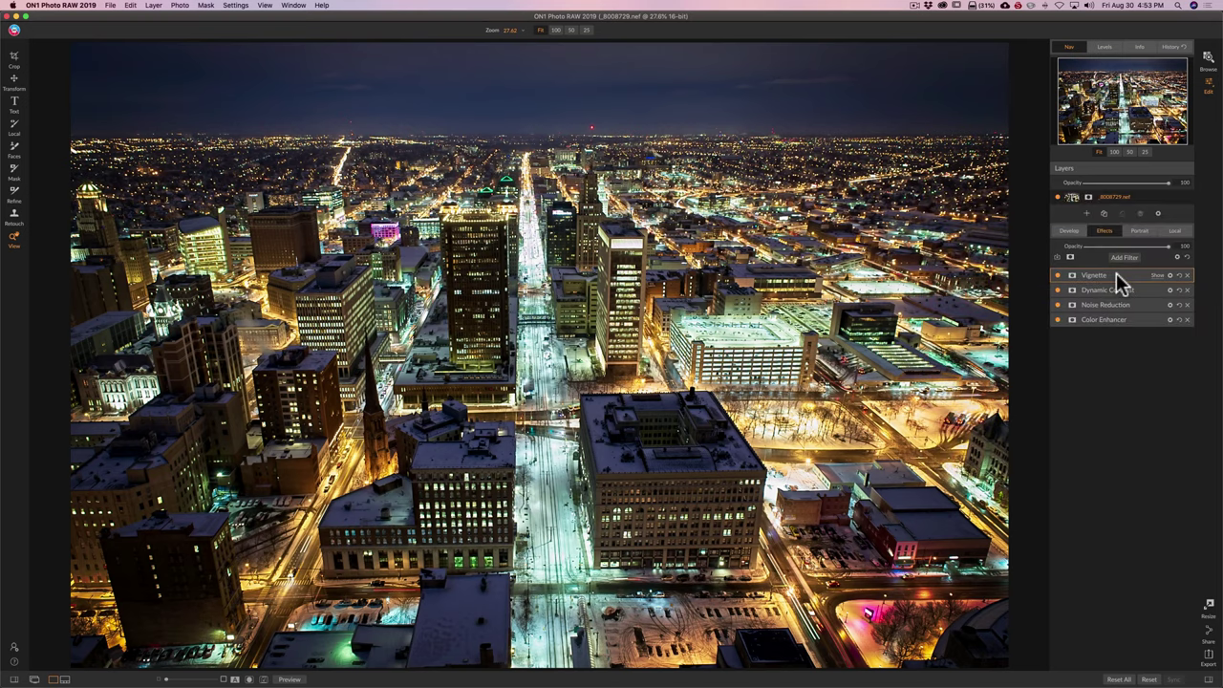
key("p")
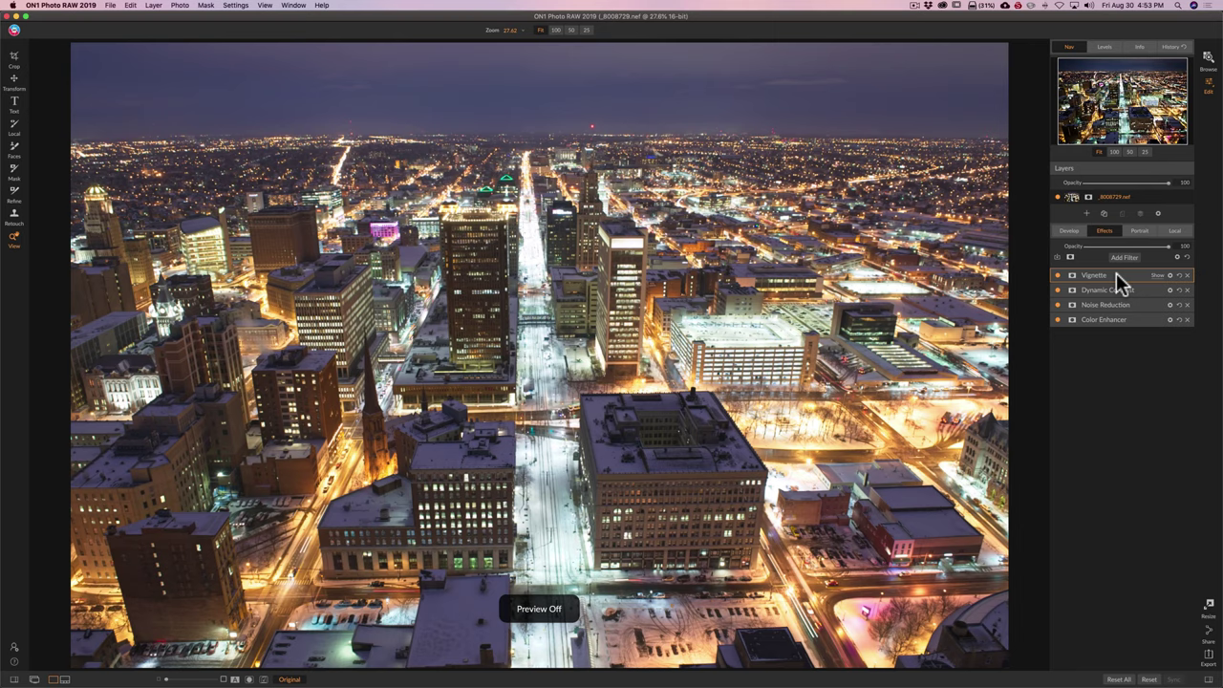
key("p")
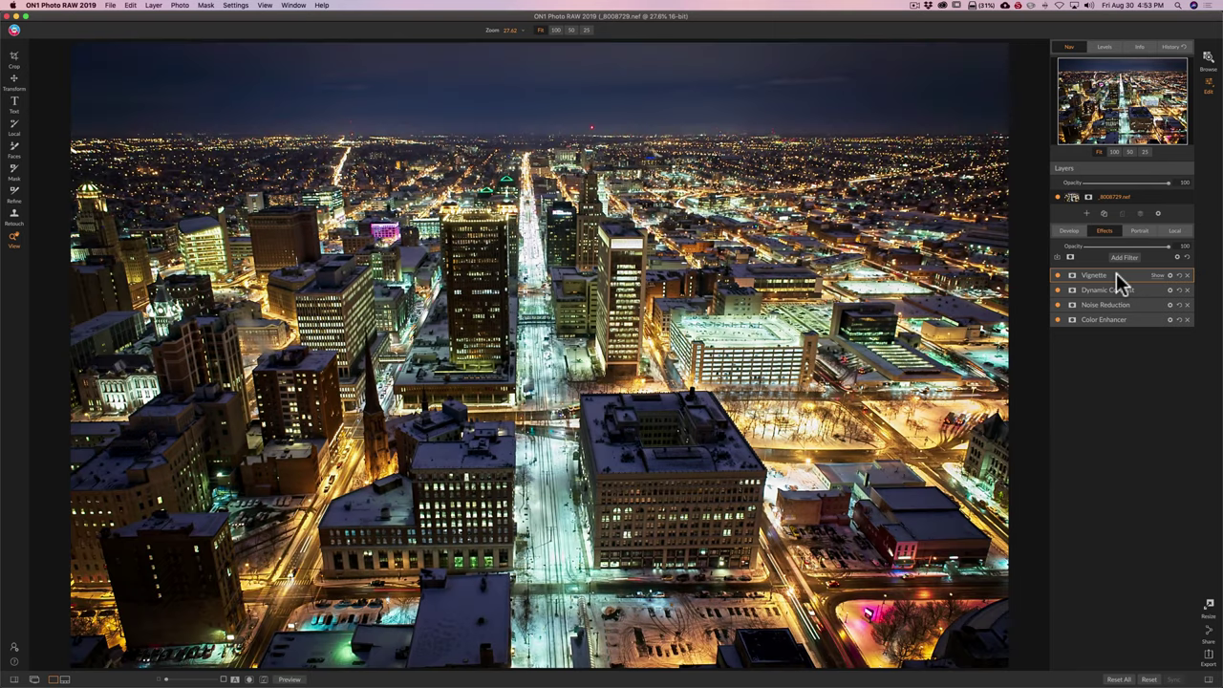
key("p")
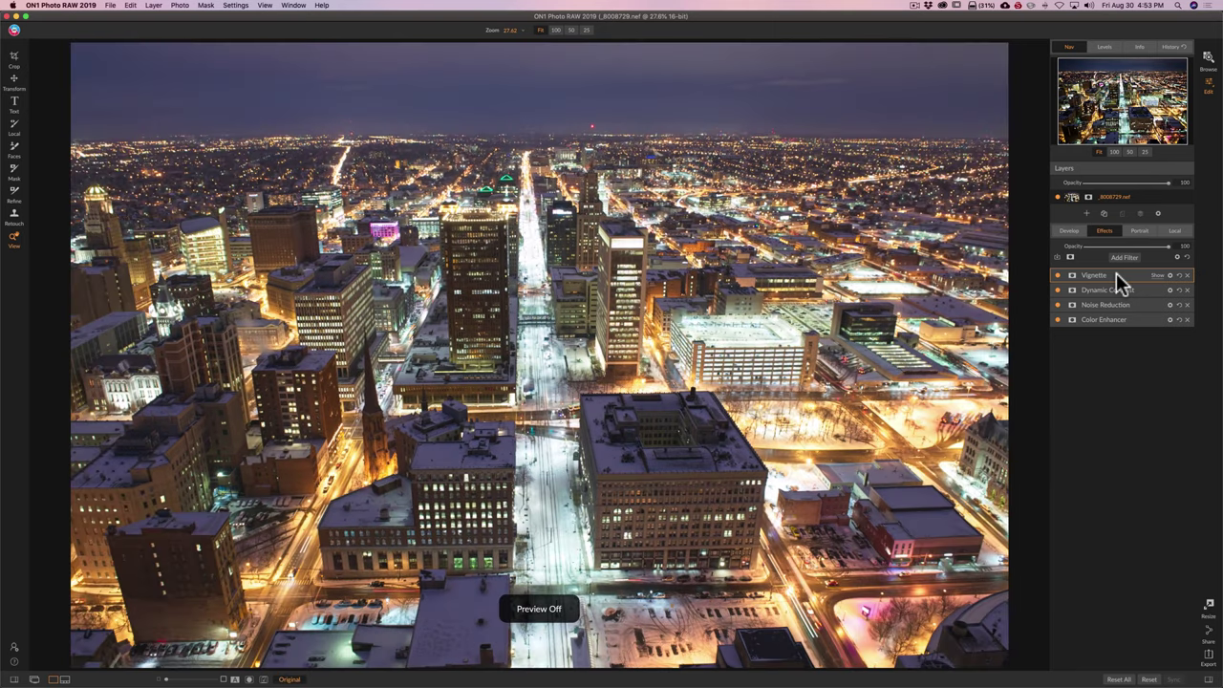
key("p")
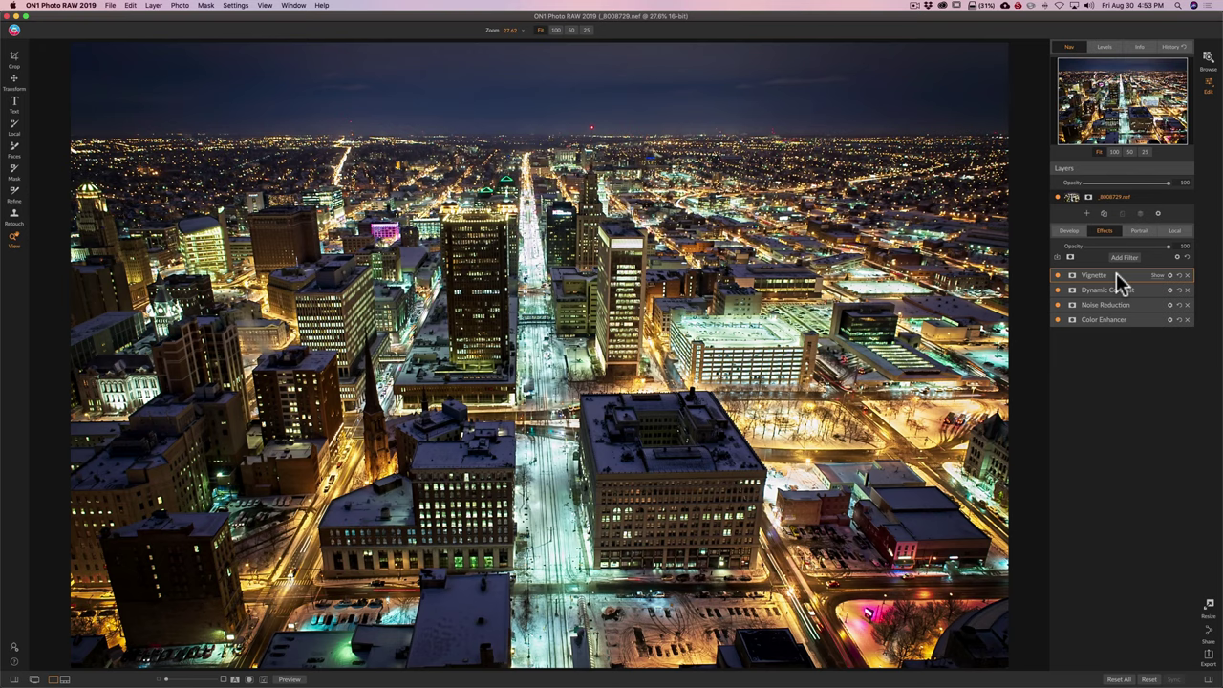